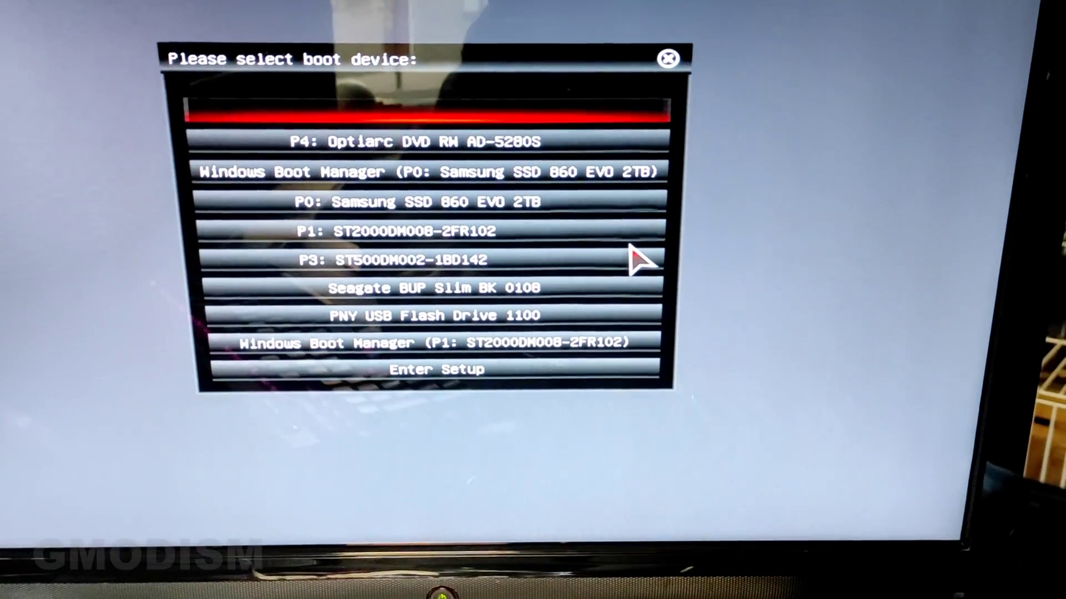
# Boot from P0: Samsung SSD 860 EVO 2TB in the F12 boot menu
pyautogui.press('Down')
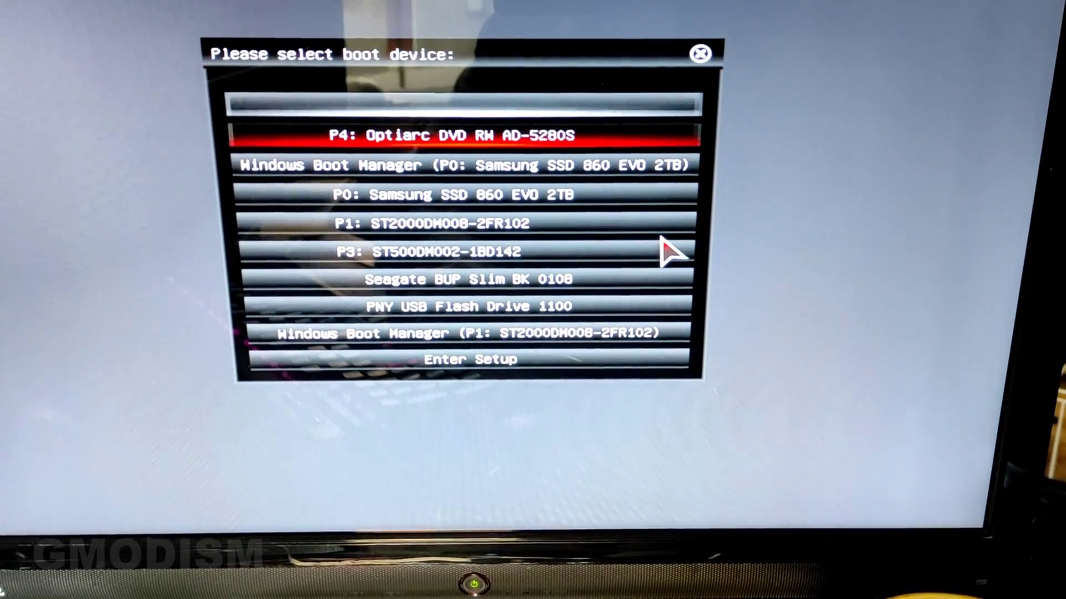
pyautogui.press('Down')
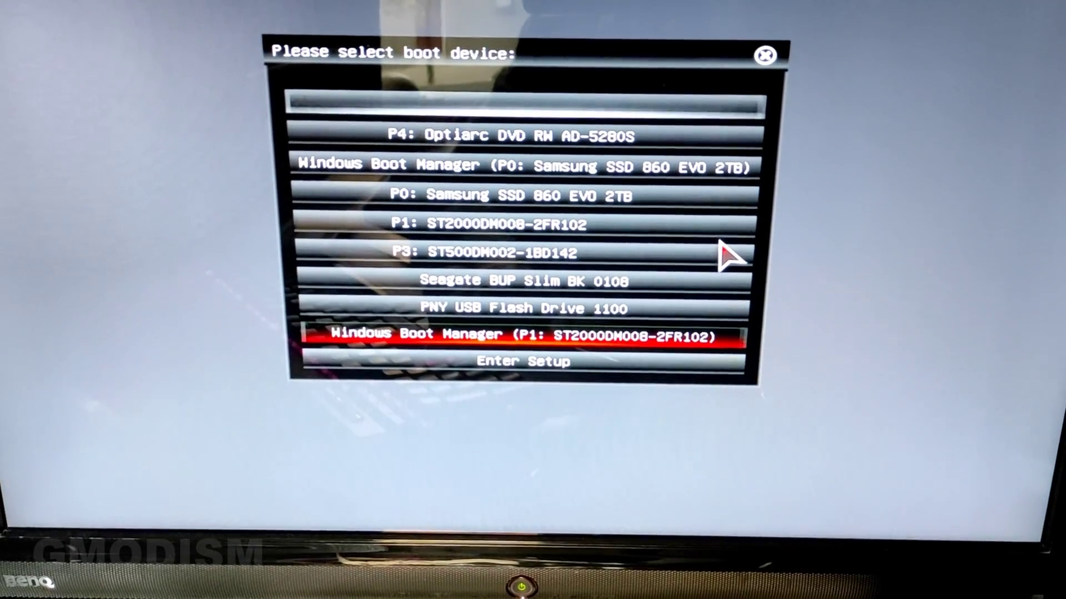
pyautogui.press('Down')
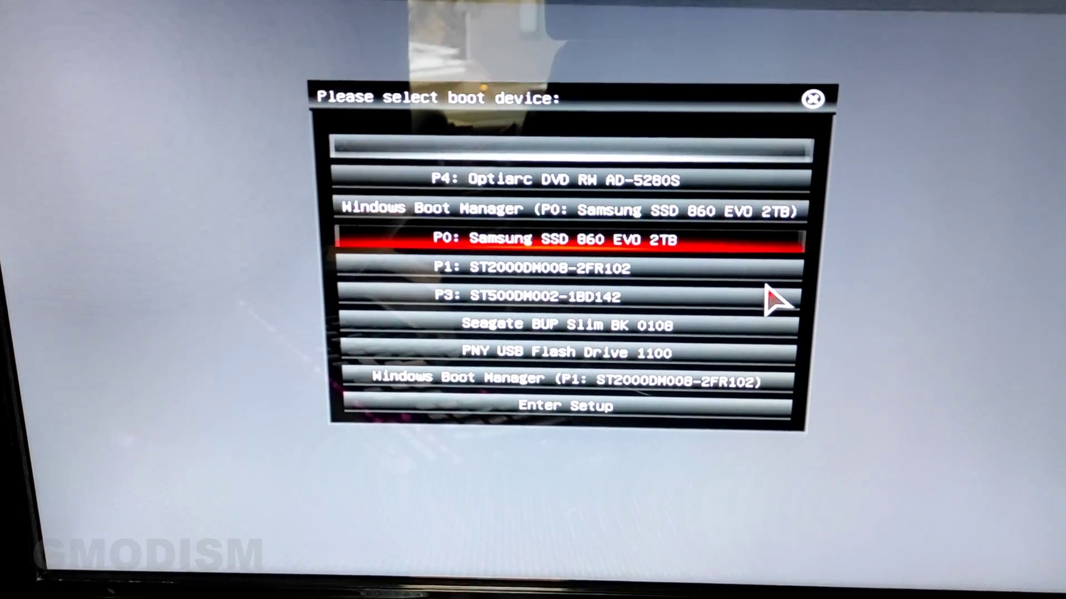
pyautogui.press('Return')
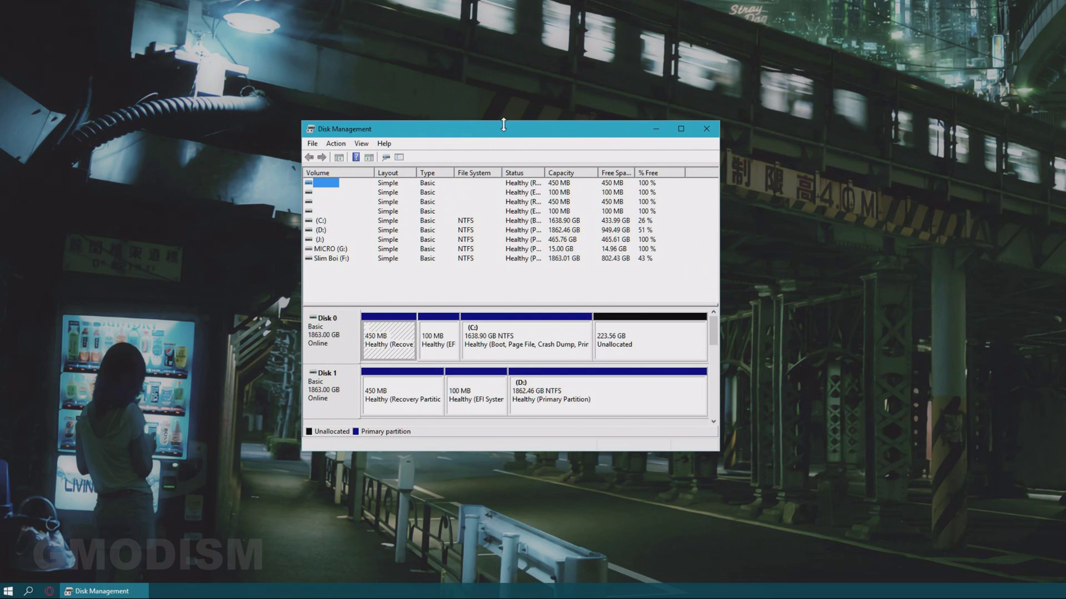
# Stretch Disk Management to list Disks 0–4, including Disk 0's 223.56 GB unallocated space
pyautogui.doubleClick(503, 124)
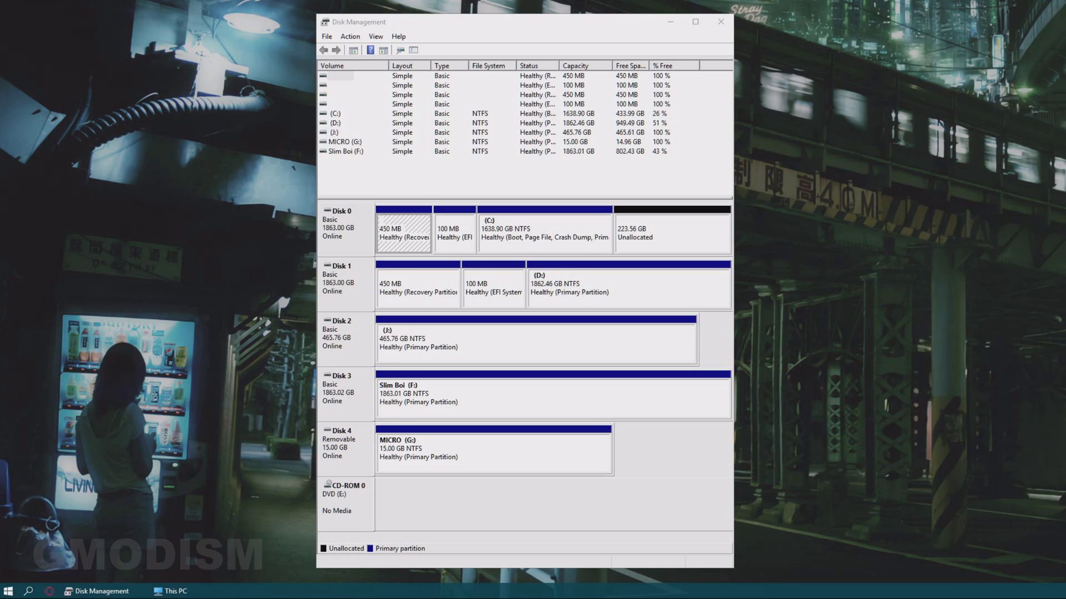
pyautogui.click(171, 591)
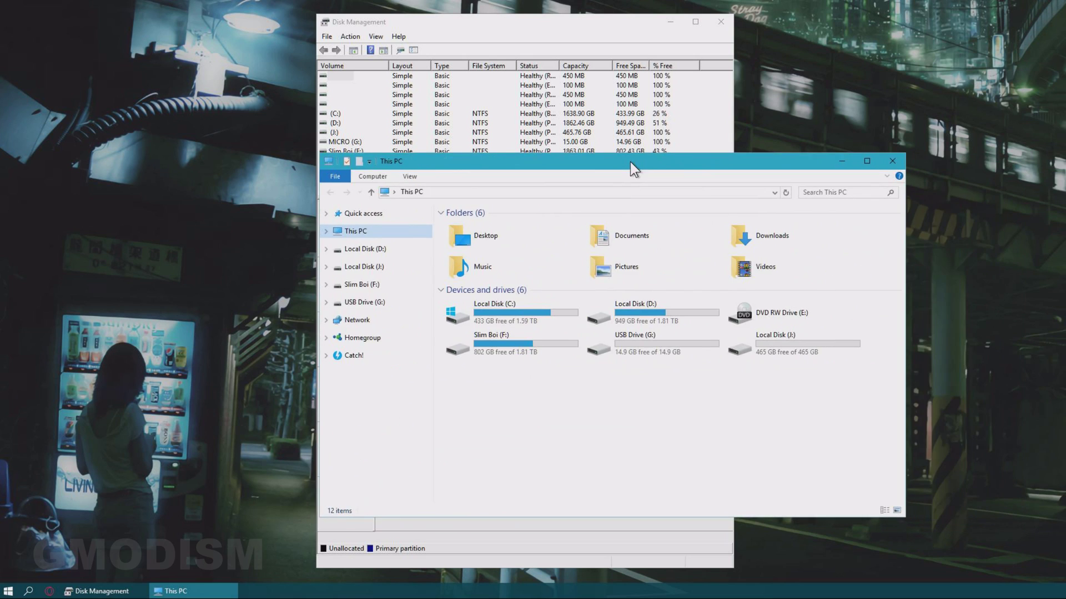
# Check Local Disk (C:) and Local Disk (D:) with 949 GB free, then close This PC
pyautogui.moveTo(630, 161); pyautogui.dragTo(713, 148)
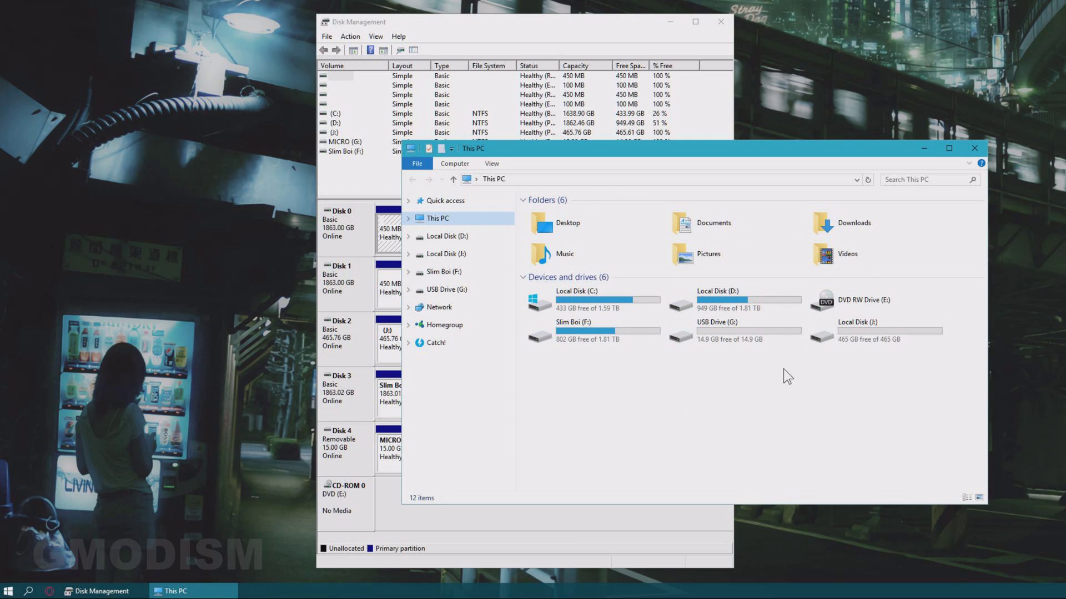
pyautogui.click(534, 302)
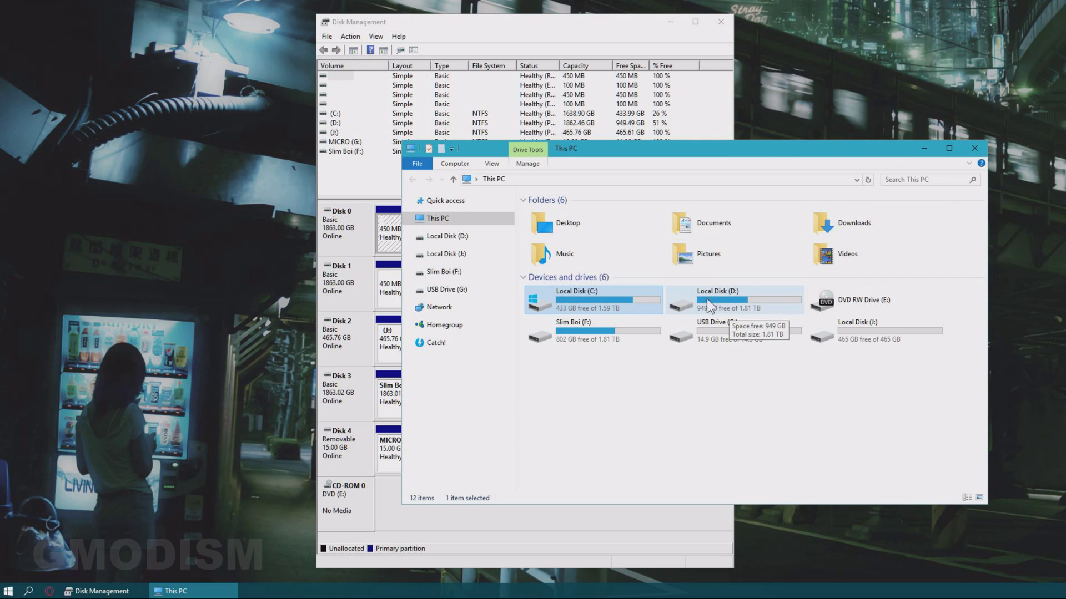
pyautogui.click(750, 300)
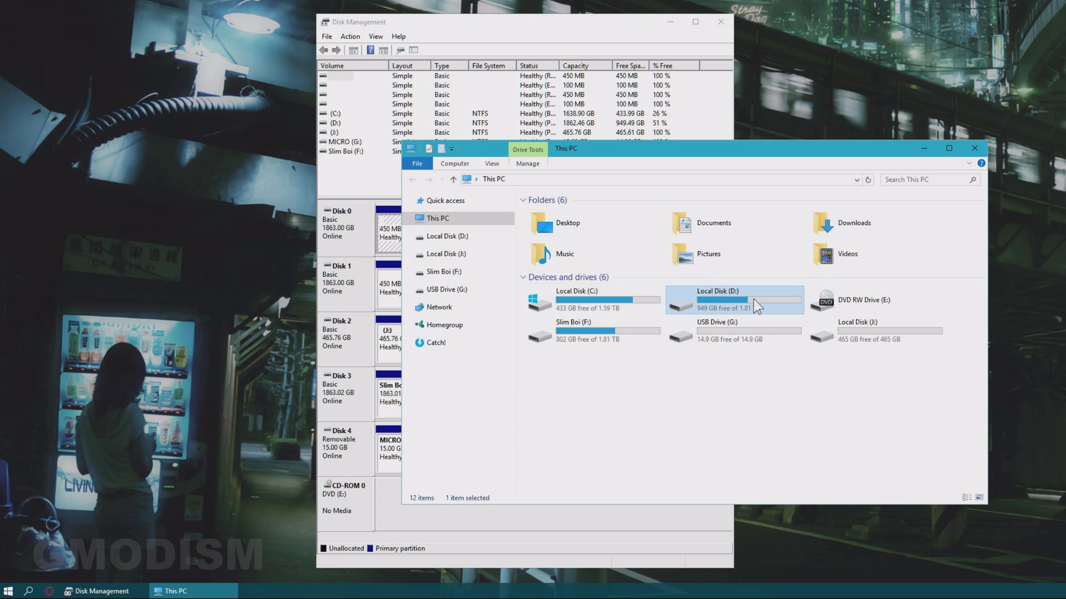
pyautogui.click(968, 152)
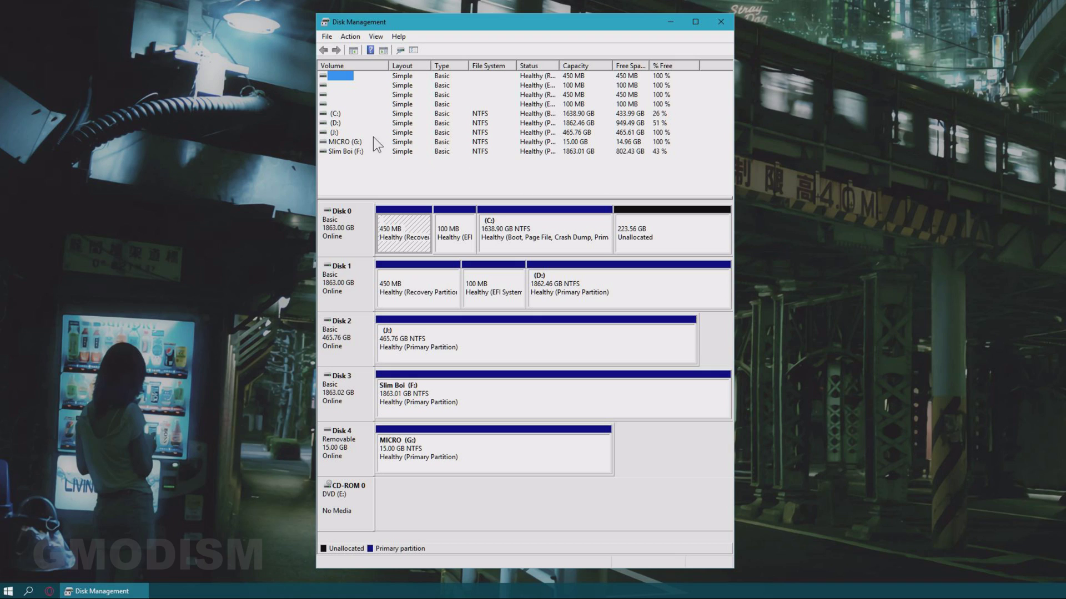
pyautogui.click(334, 114)
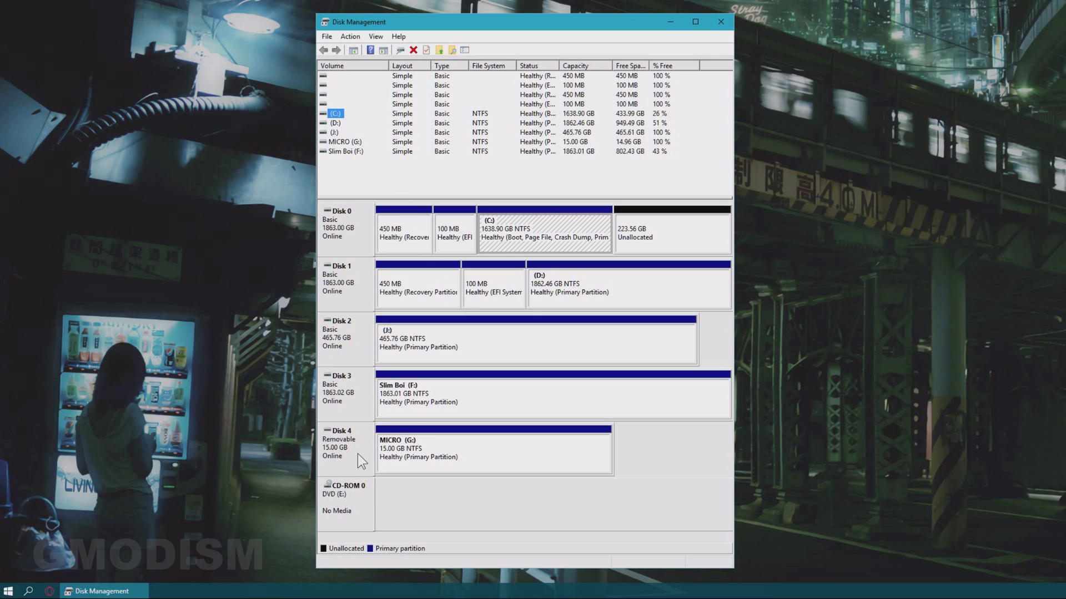
pyautogui.click(327, 451)
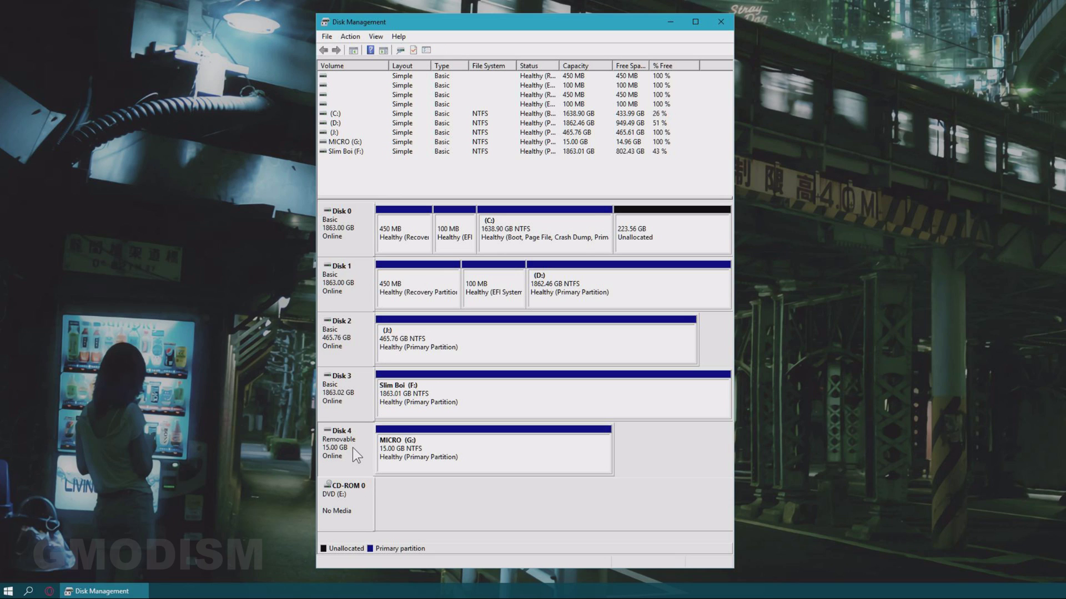
pyautogui.click(414, 395)
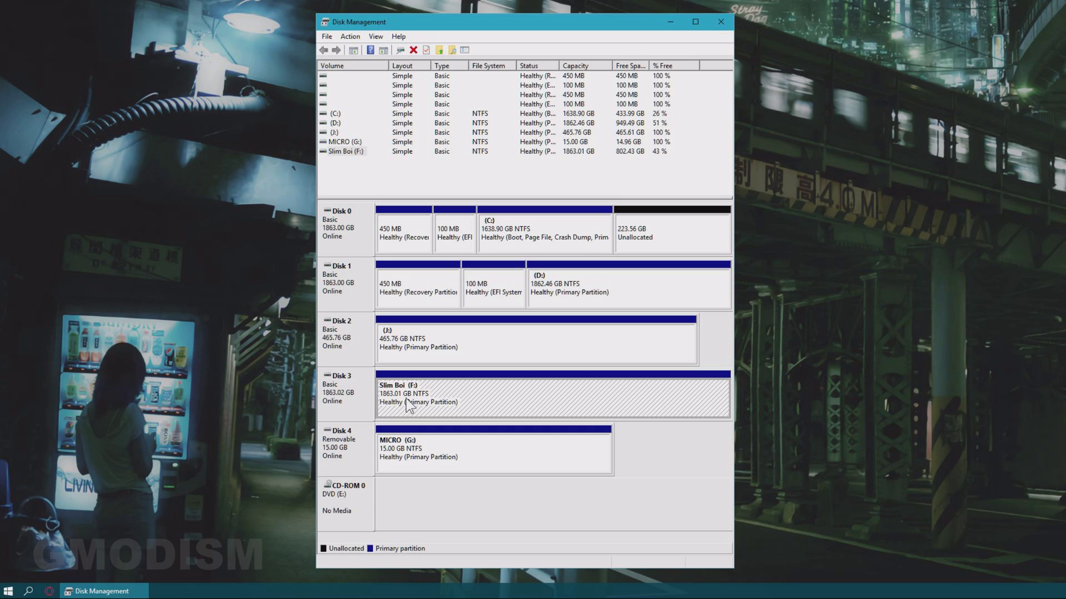
pyautogui.click(351, 239)
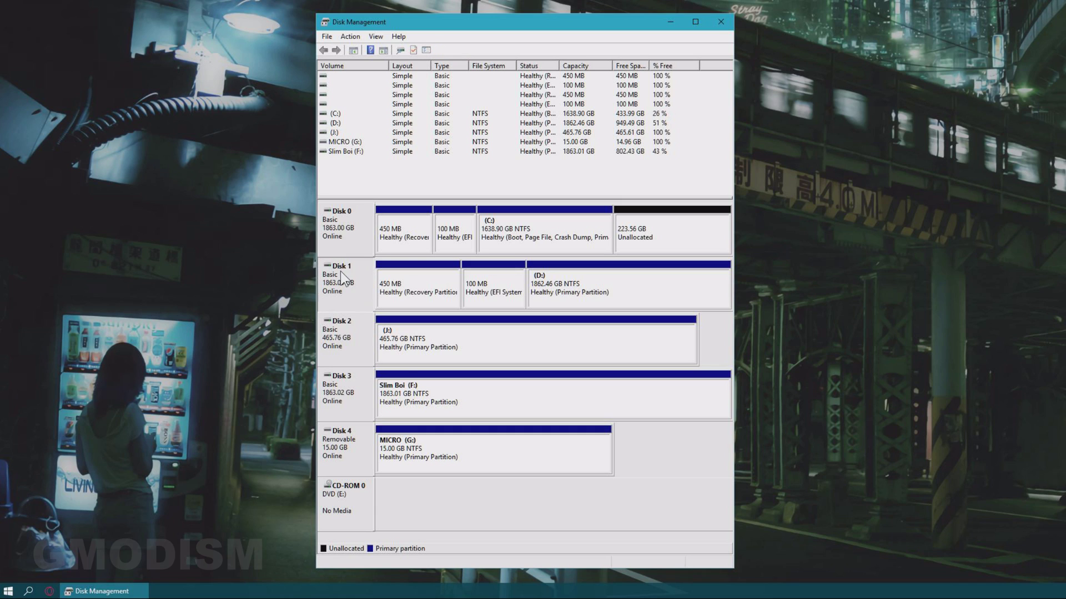
pyautogui.click(411, 388)
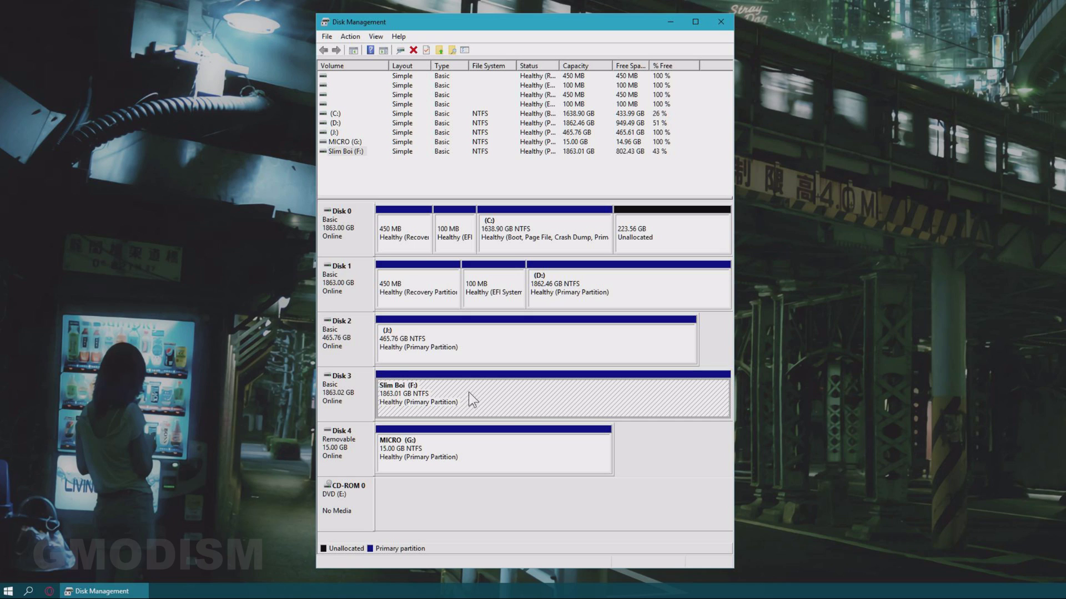
pyautogui.click(404, 348)
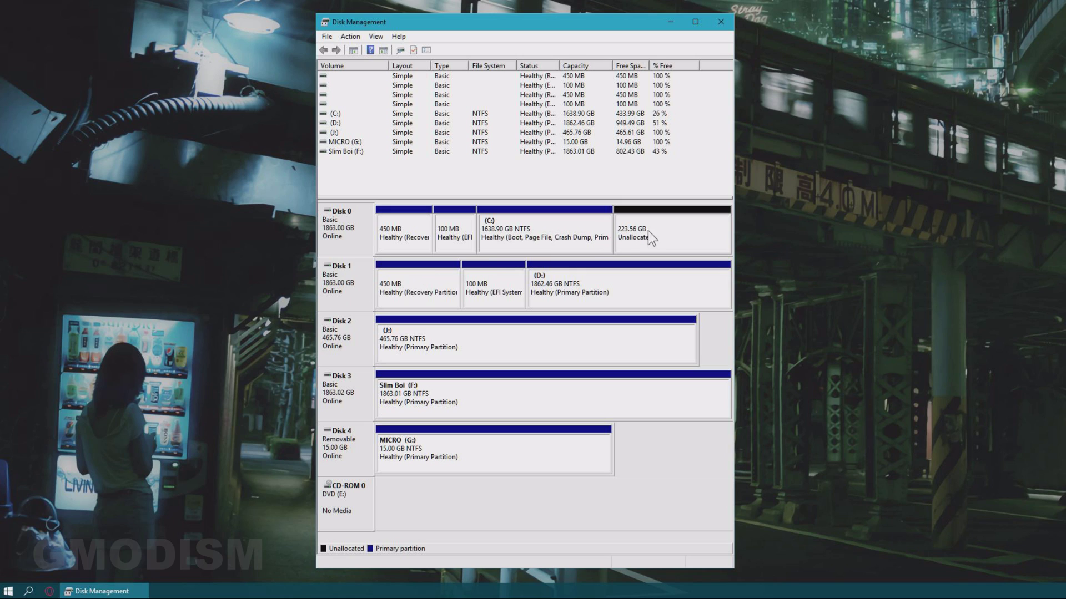
pyautogui.click(673, 228)
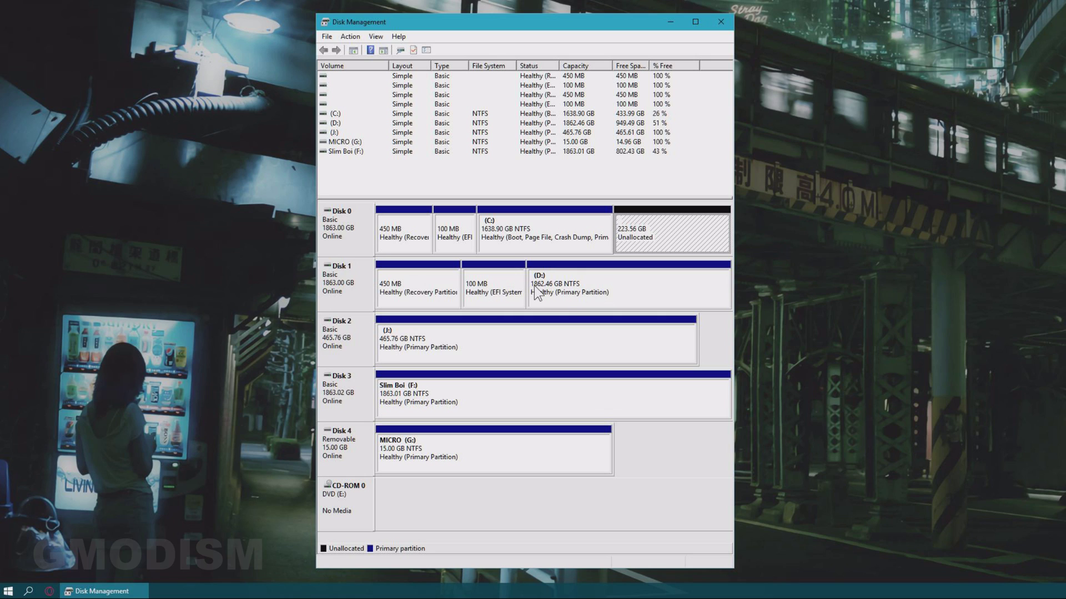
# Inspect the menus for Disk 1's recovery, EFI and D: partitions, then open the Win+X menu
pyautogui.click(412, 287)
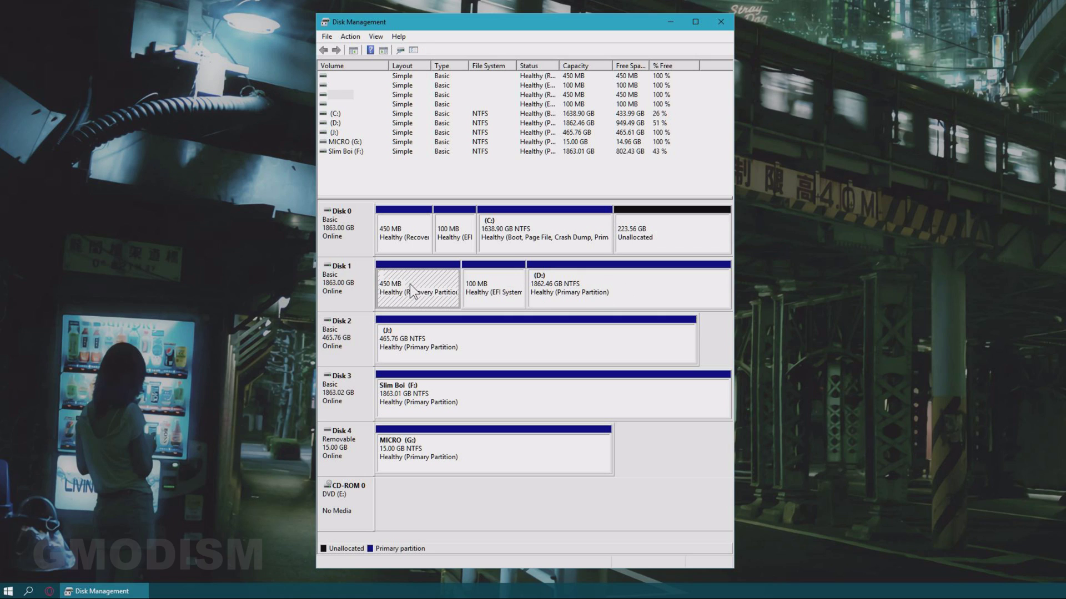
pyautogui.rightClick(441, 279)
pyautogui.rightClick(466, 270)
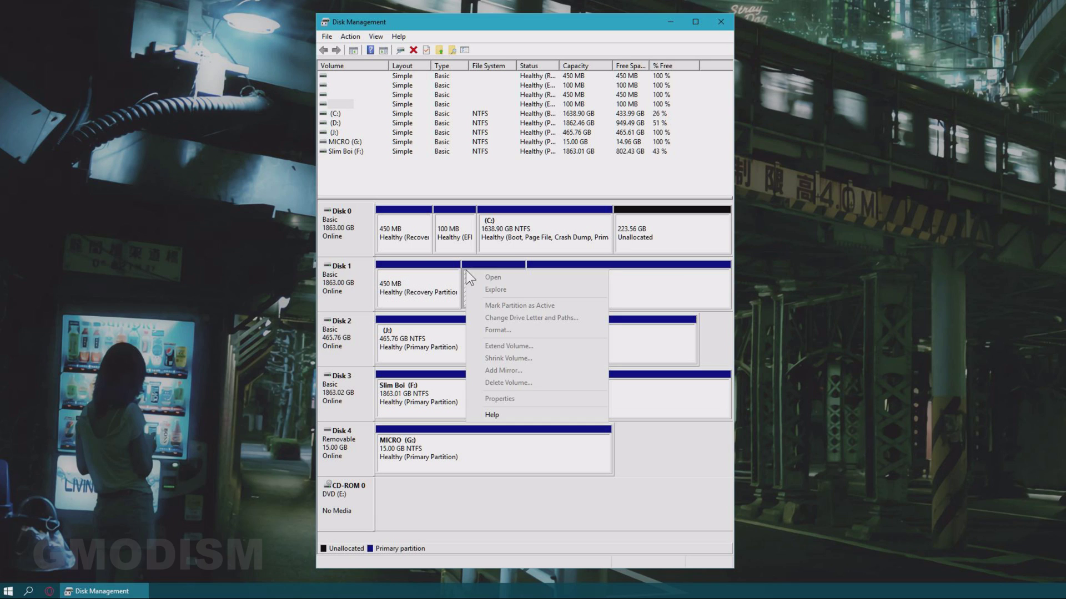
pyautogui.rightClick(497, 267)
pyautogui.rightClick(648, 274)
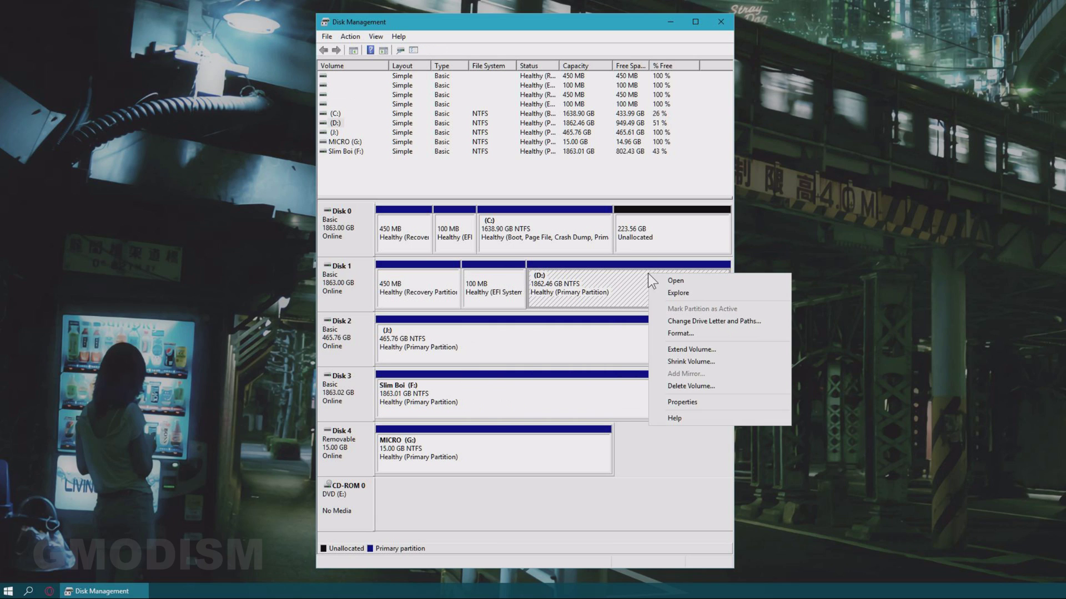
pyautogui.rightClick(518, 284)
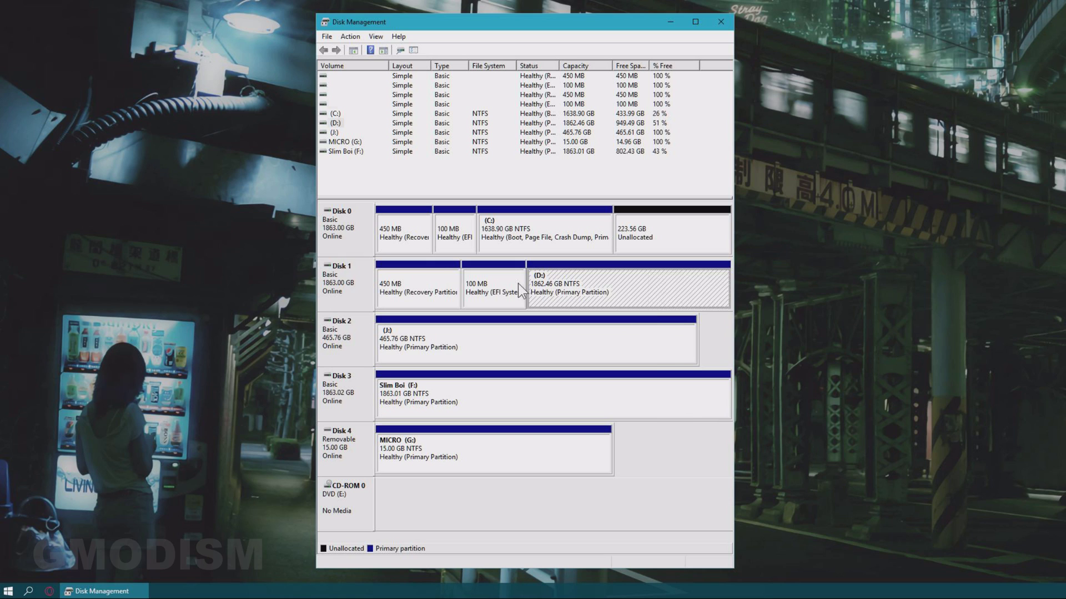
pyautogui.rightClick(621, 271)
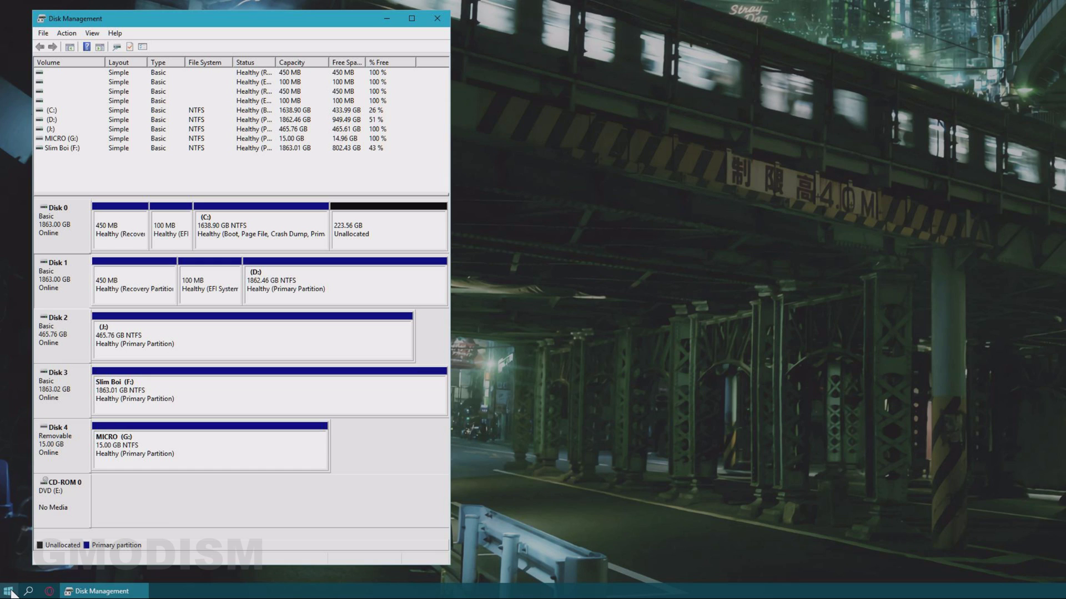
pyautogui.rightClick(11, 593)
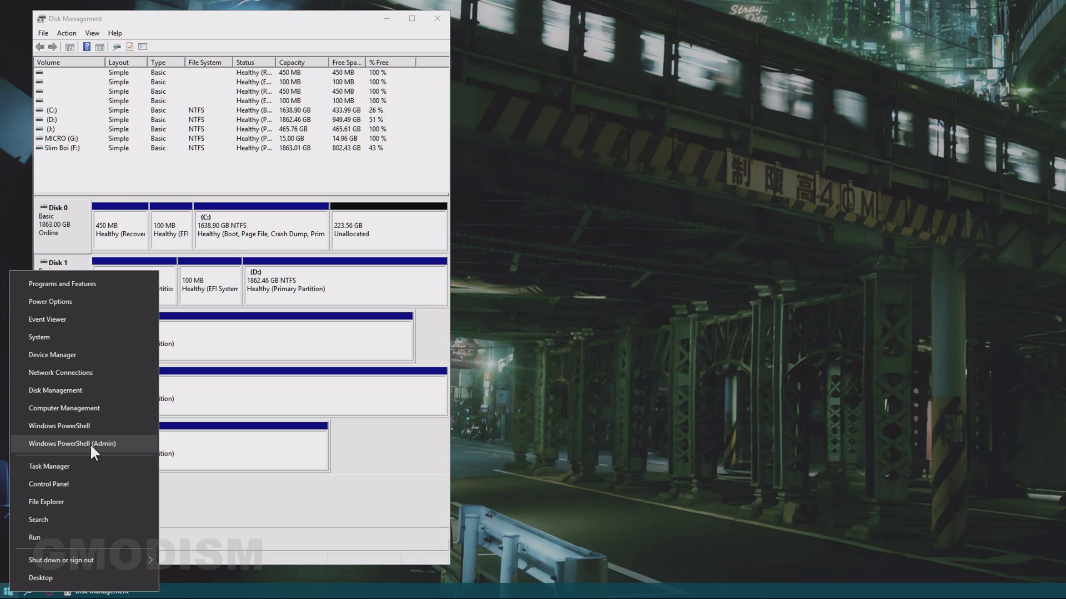
# Launch an administrator PowerShell, start diskpart, and list Disks 0–4
pyautogui.click(121, 442)
pyautogui.press('Return')
pyautogui.press('Return')
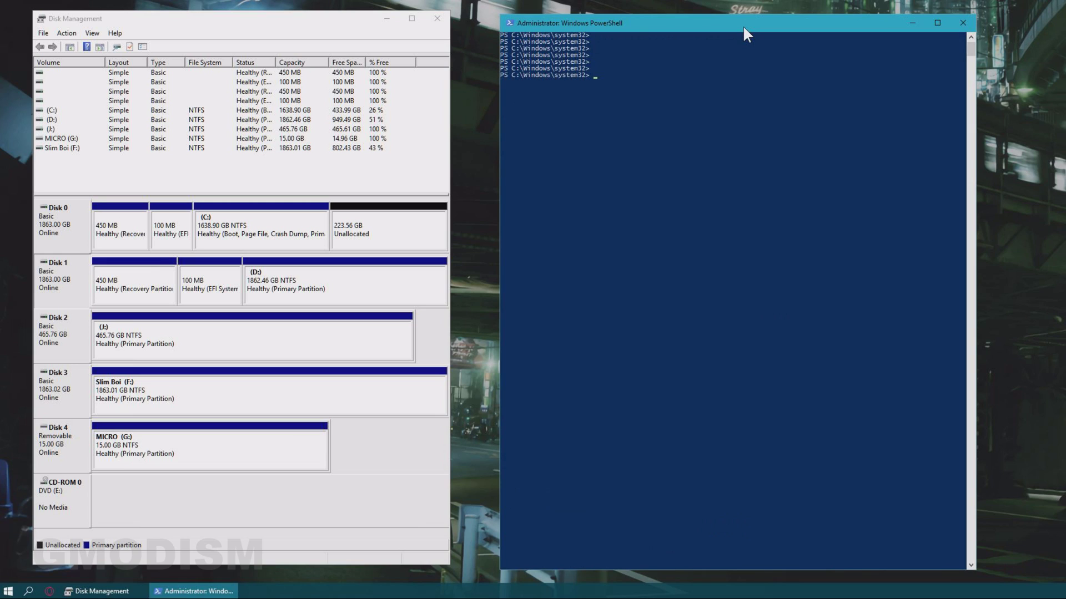
pyautogui.write('diskpa')
pyautogui.write('rt')
pyautogui.press('Return')
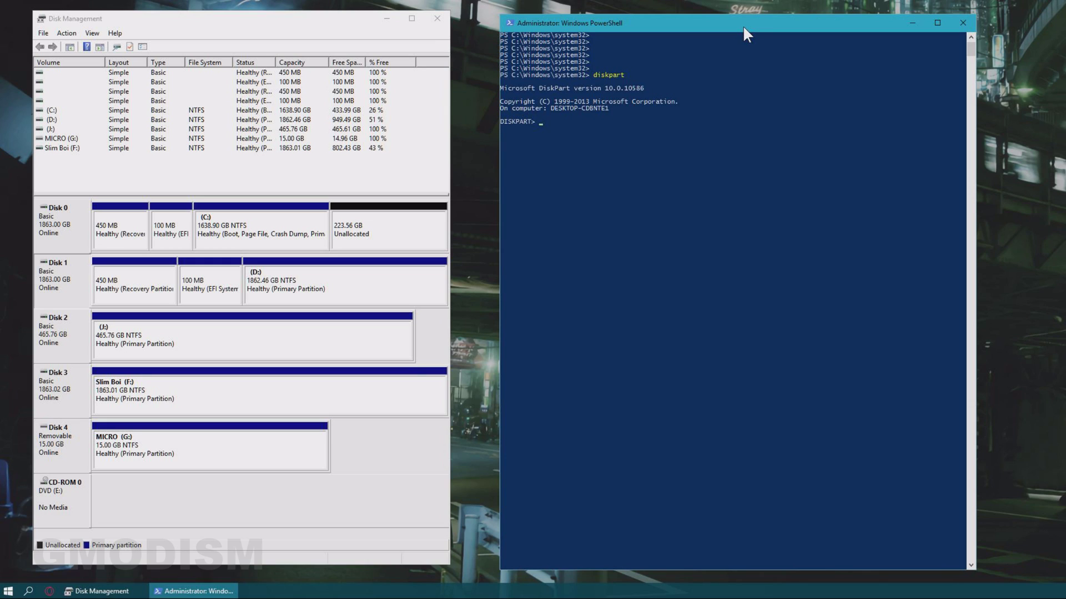
pyautogui.write('list ')
pyautogui.write('disk')
pyautogui.press('Return')
pyautogui.write('select d')
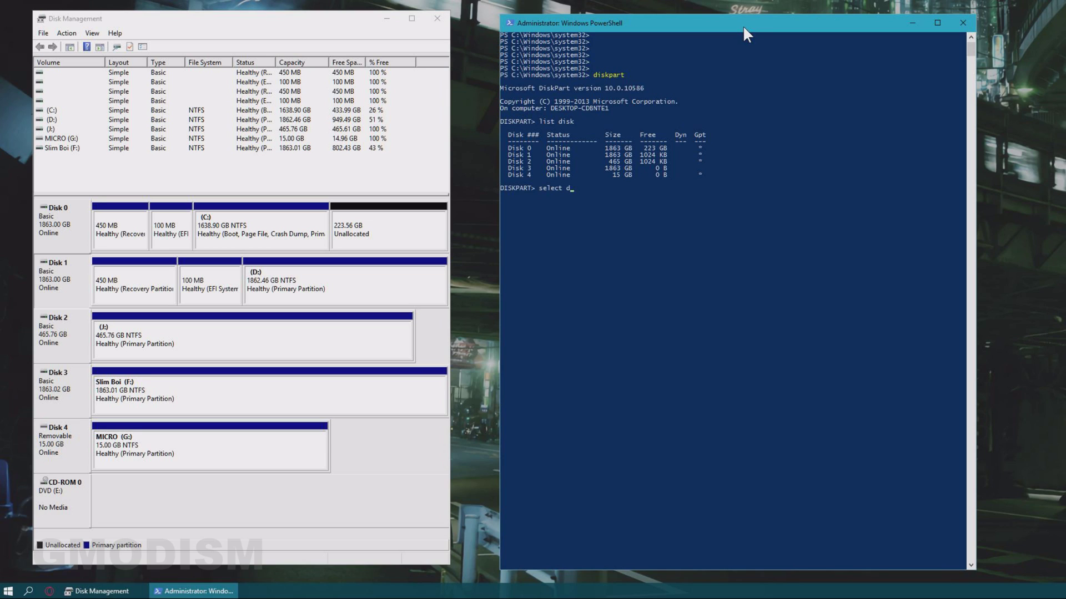
pyautogui.write('isk')
pyautogui.write(' 1')
# Select Disk 1, list its partitions, and delete partitions 1 and 2 with override
pyautogui.press('Return')
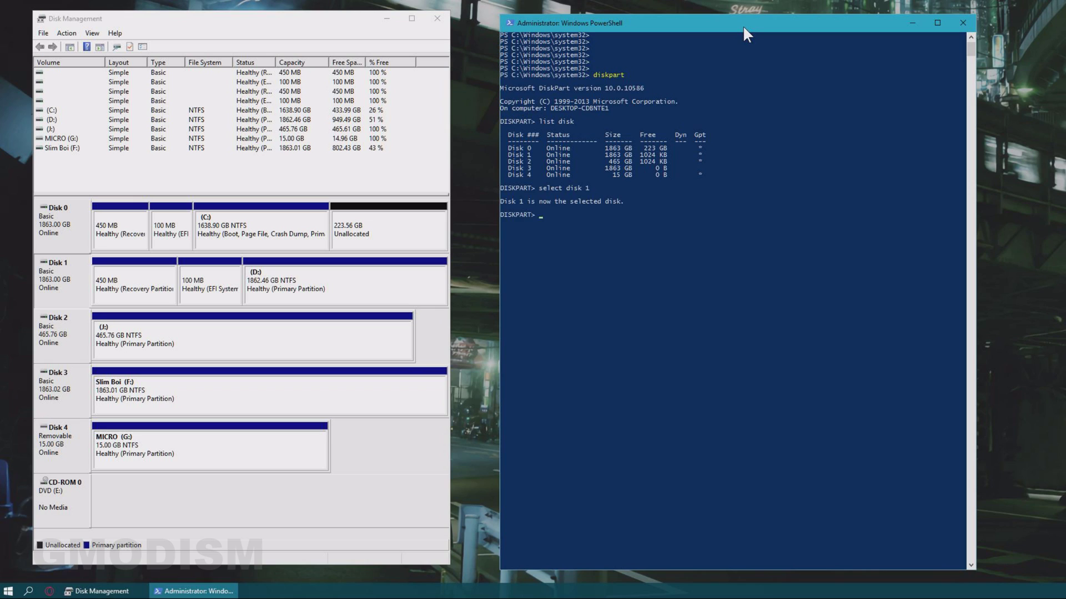
pyautogui.write('list')
pyautogui.write(' part')
pyautogui.press('Return')
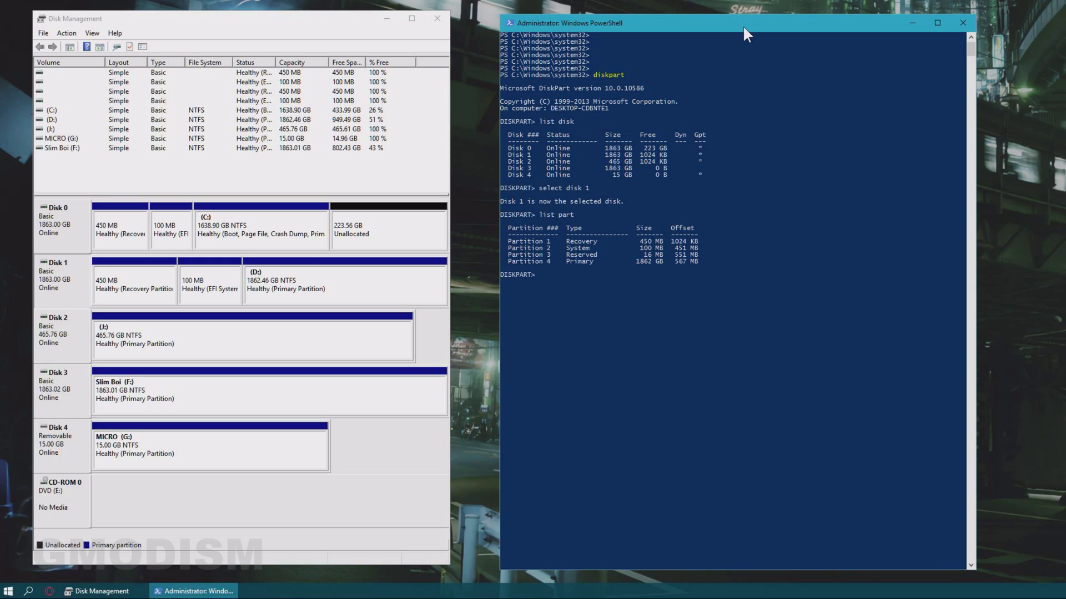
pyautogui.scroll(-9, 865, 247)
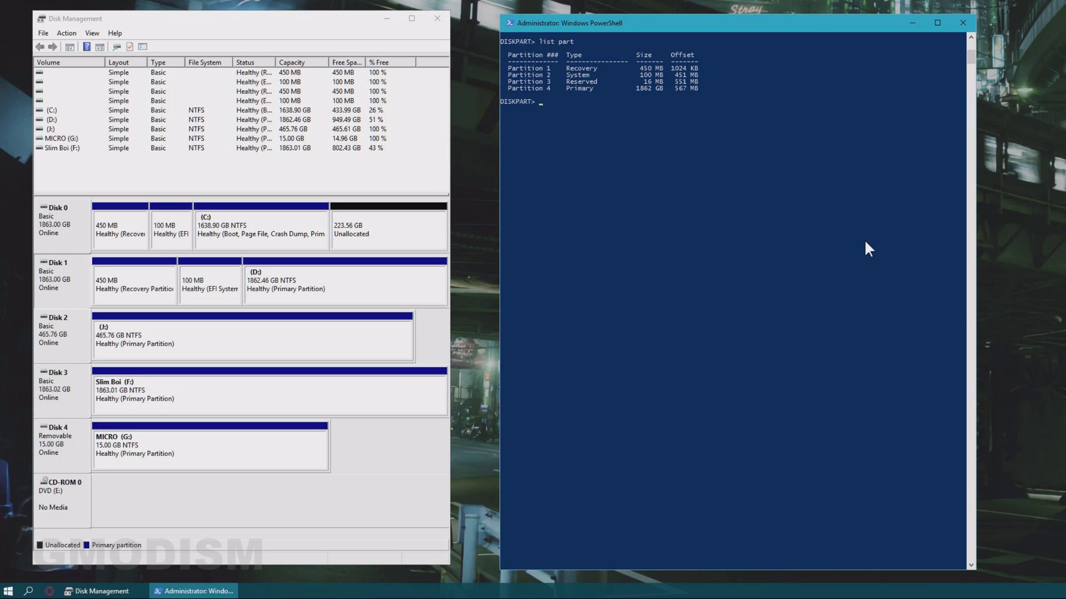
pyautogui.write('select ')
pyautogui.write('part 1')
pyautogui.press('Return')
pyautogui.write('de')
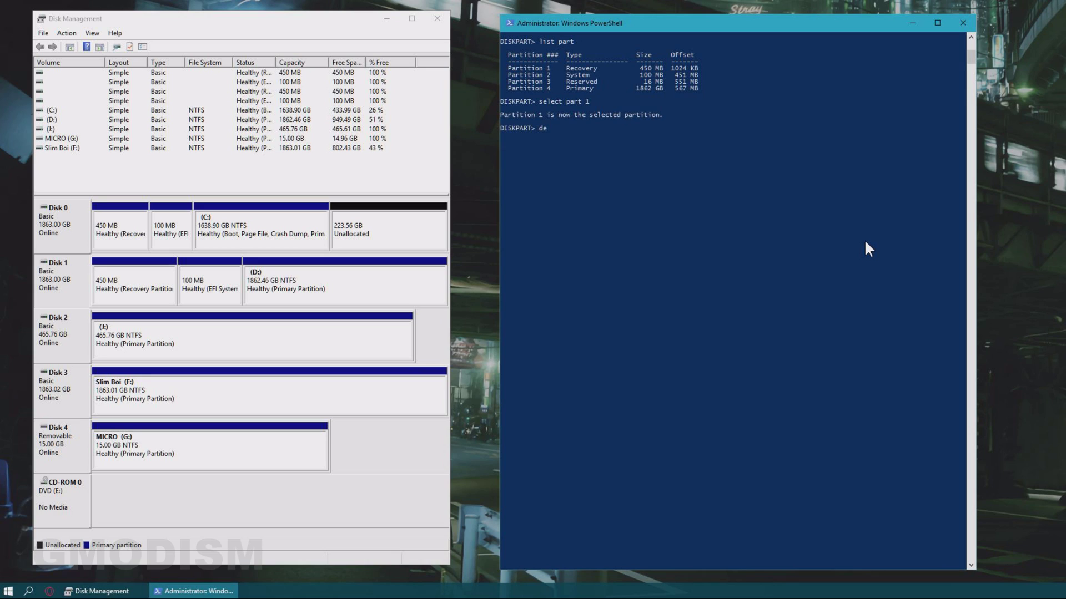
pyautogui.write('lete p')
pyautogui.write('art overrid')
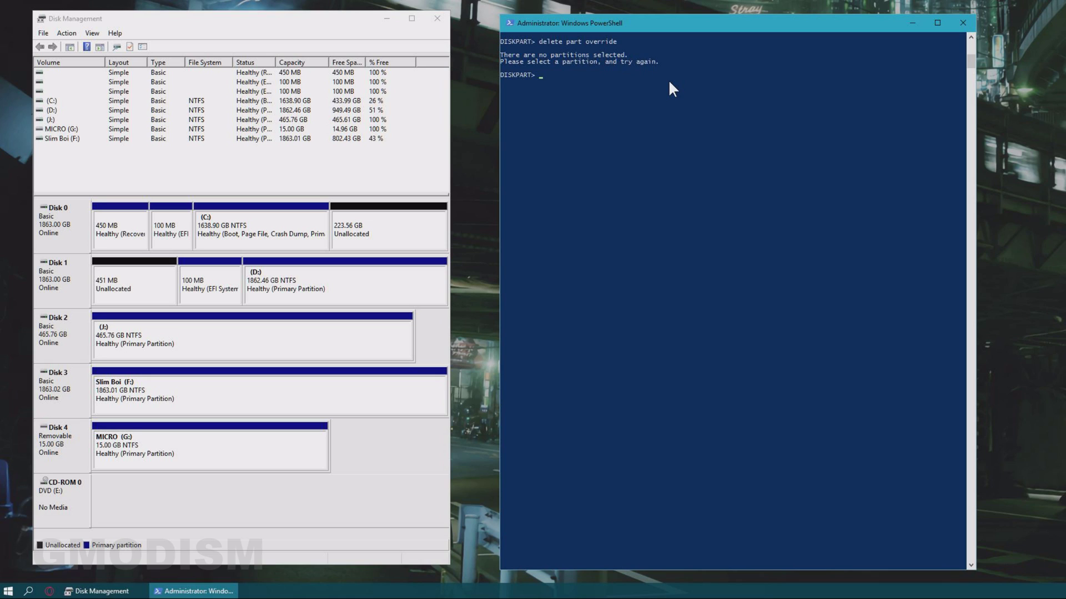
pyautogui.write('elect')
pyautogui.write(' part 2')
pyautogui.press('Return')
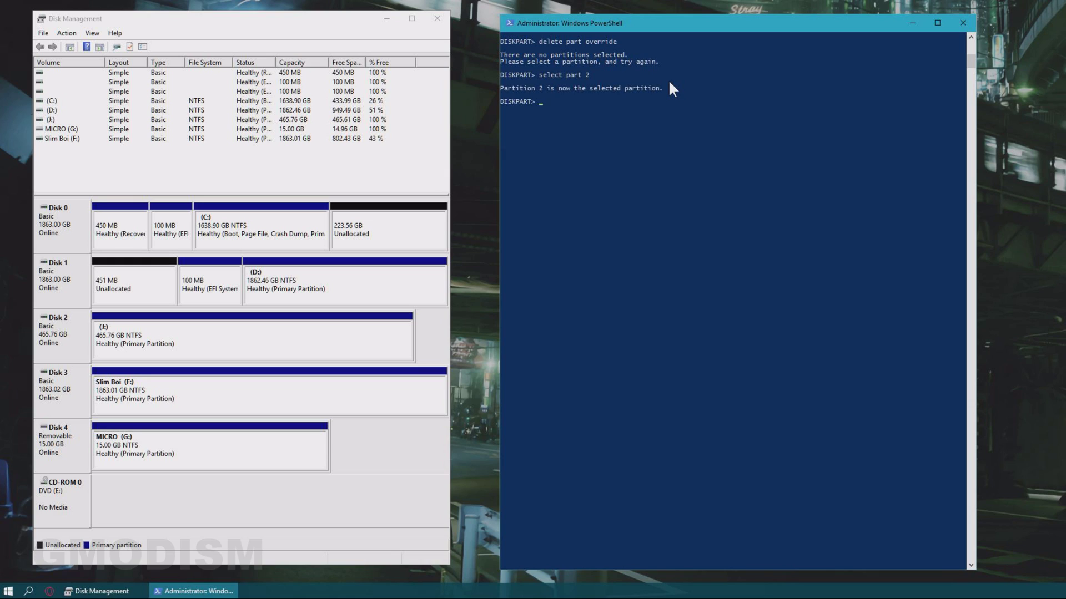
pyautogui.write('delete part')
pyautogui.write(' override')
pyautogui.press('Return')
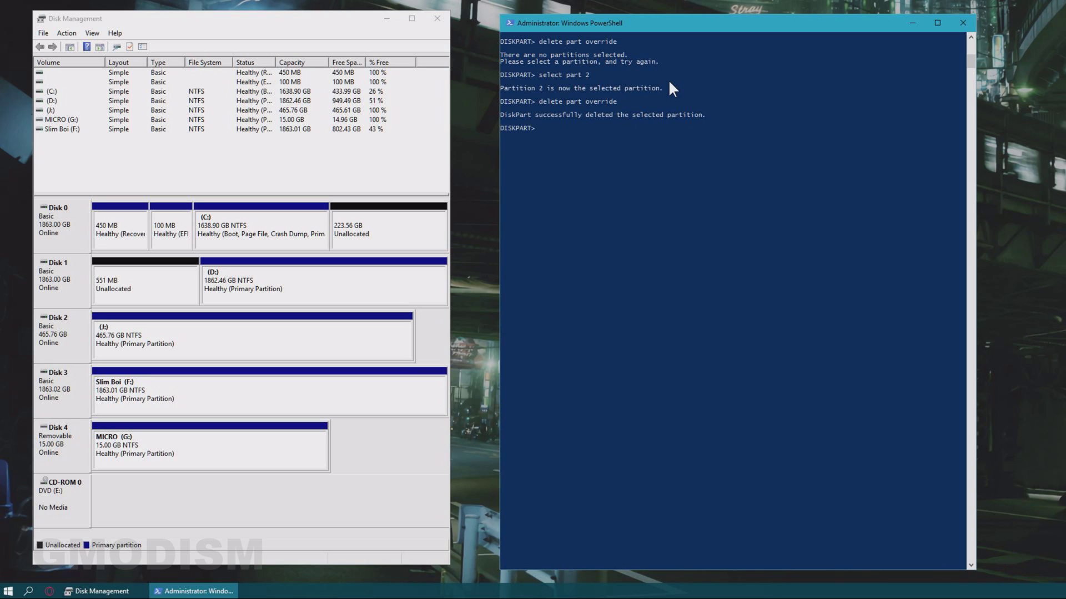
pyautogui.write('select')
pyautogui.write(' part 3')
# Force-delete partitions 3 and 4, leaving Disk 1's 1863.02 GB unallocated
pyautogui.press('Return')
pyautogui.write('delete part override')
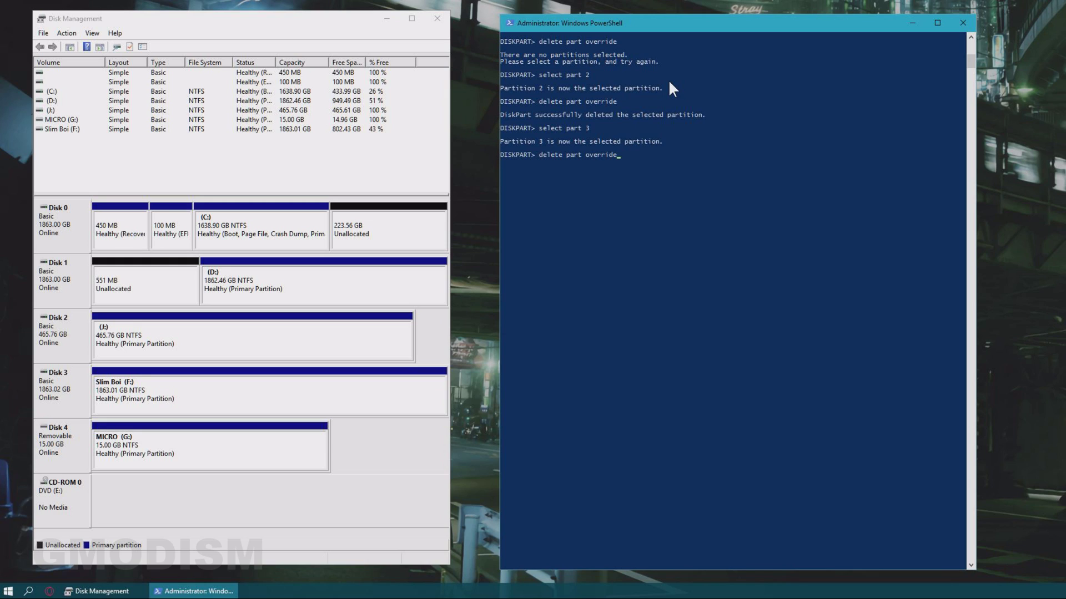
pyautogui.press('Return')
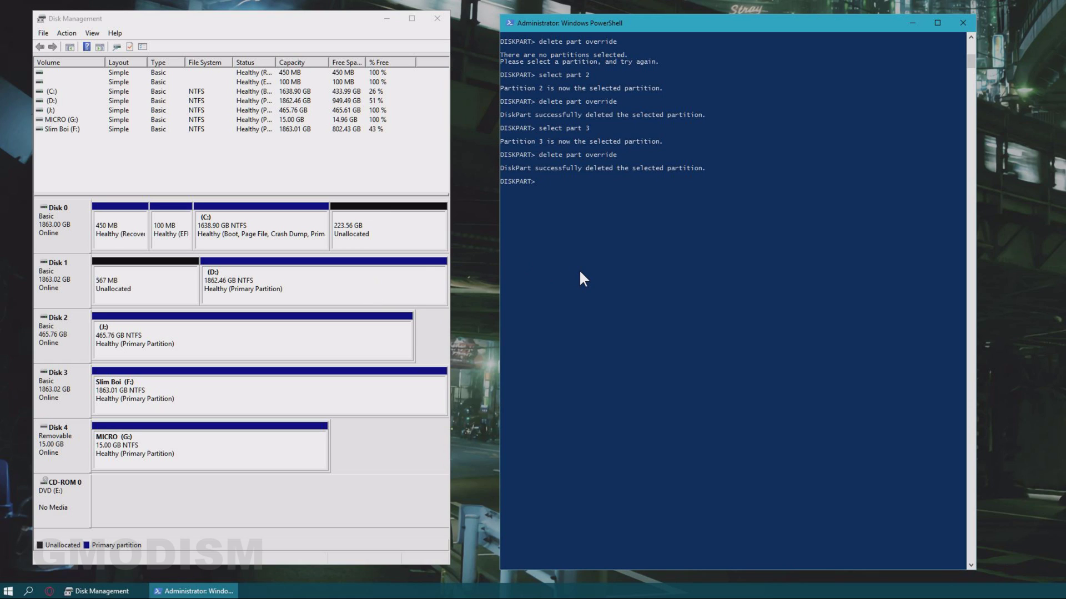
pyautogui.write('list part')
pyautogui.press('Return')
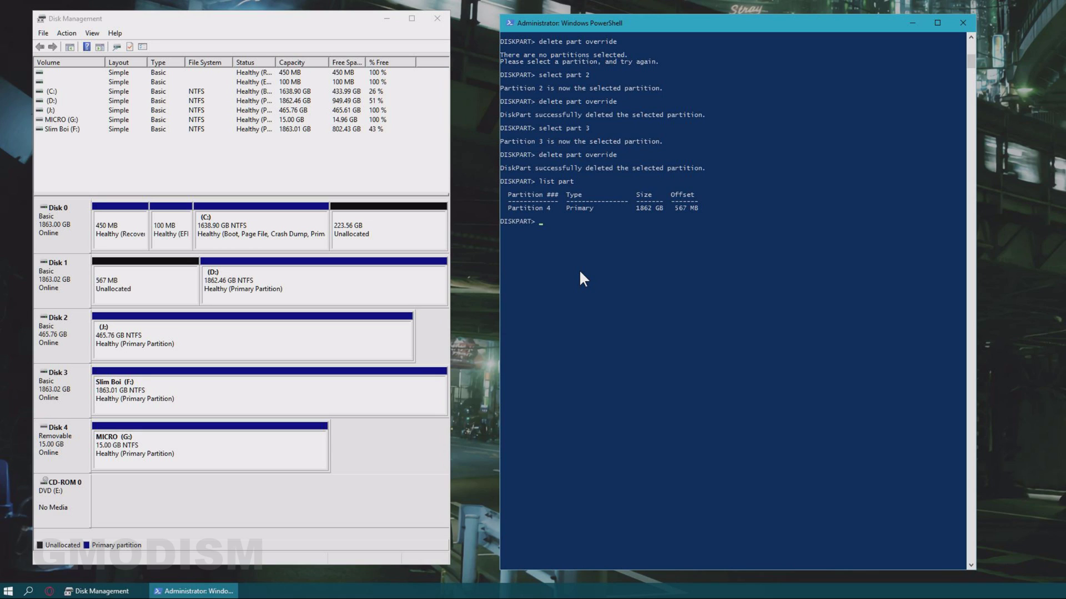
pyautogui.write('select part')
pyautogui.write(' 4')
pyautogui.press('Return')
pyautogui.write('de')
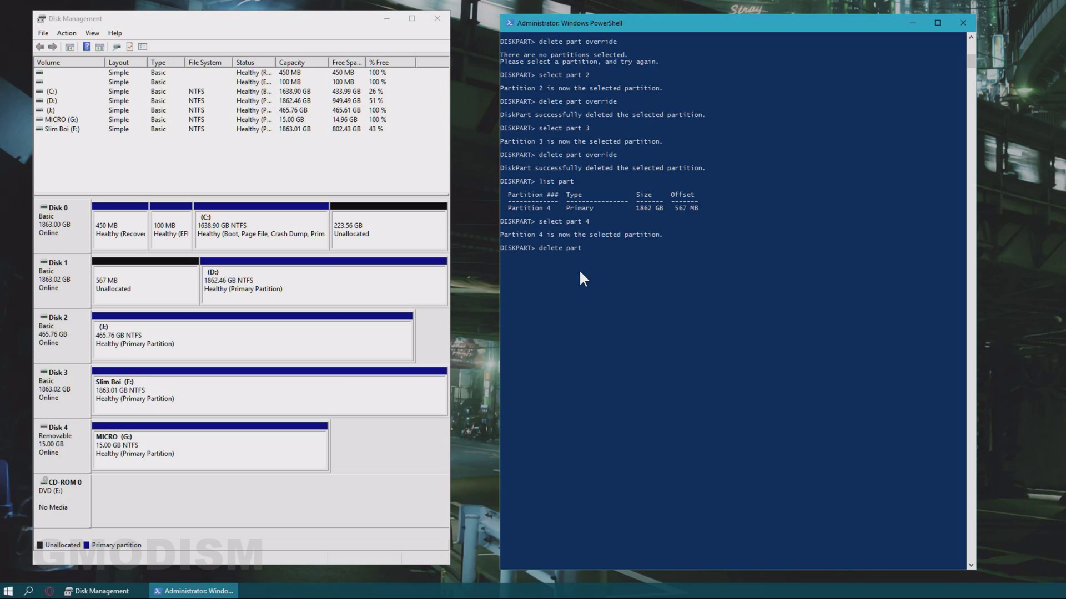
pyautogui.write('ide')
pyautogui.press('Return')
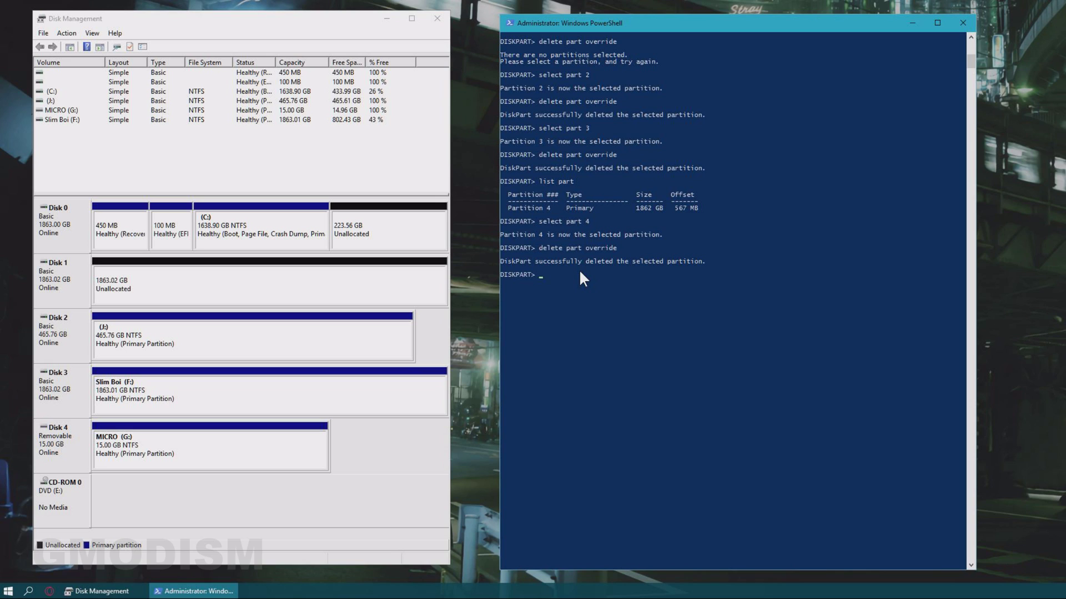
pyautogui.click(413, 287)
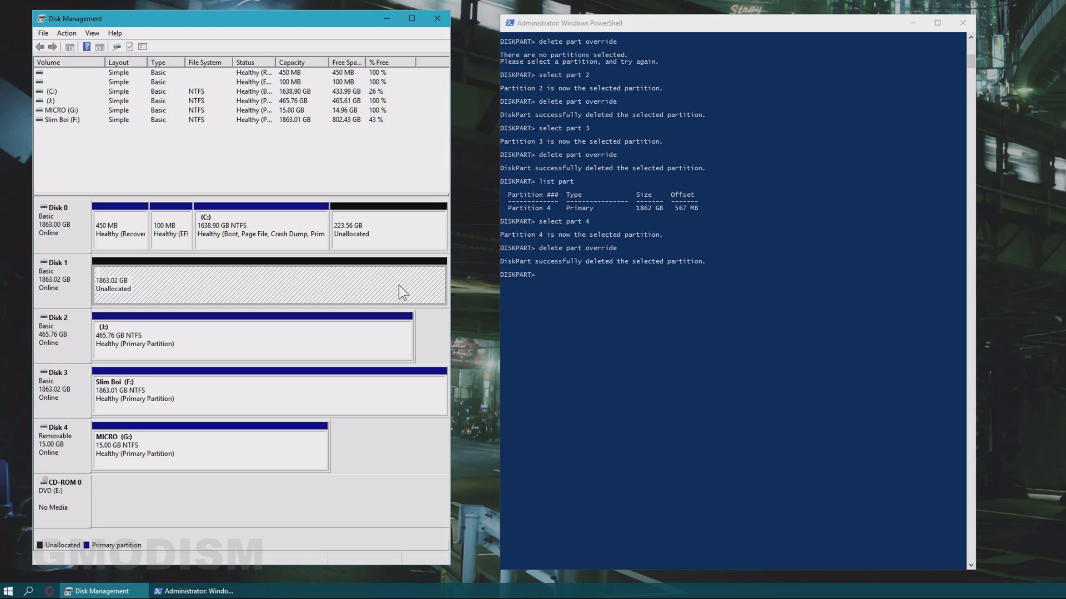
# Start a New Simple Volume on Disk 1's unallocated space and close the diskpart console
pyautogui.rightClick(200, 280)
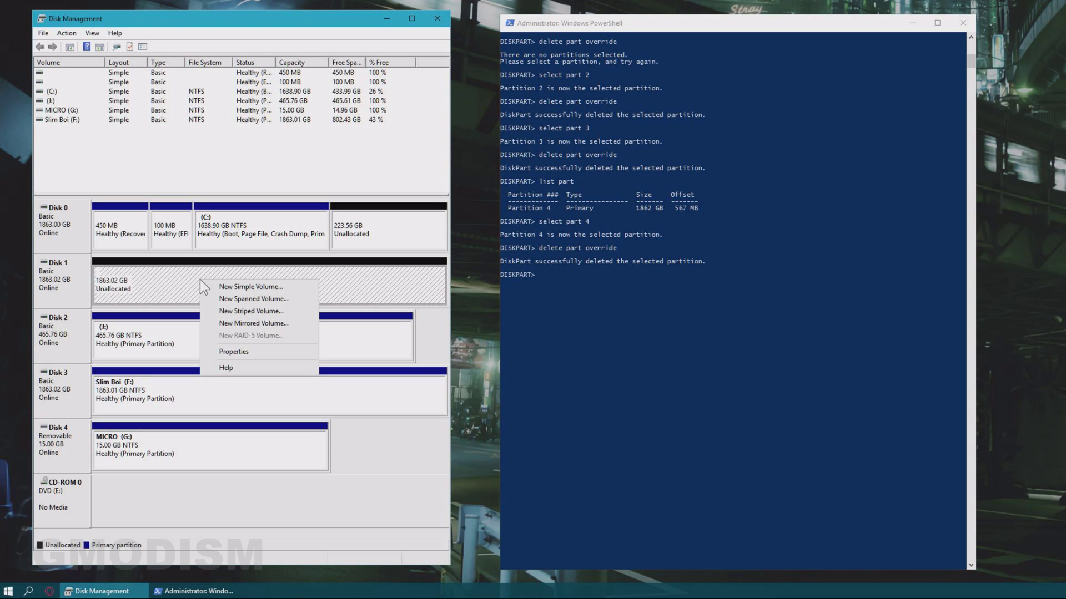
pyautogui.click(256, 286)
pyautogui.moveTo(227, 81)
pyautogui.mouseDown()
pyautogui.moveTo(636, 181)
pyautogui.moveTo(721, 181)
pyautogui.moveTo(768, 151)
pyautogui.mouseUp()
pyautogui.click(963, 24)
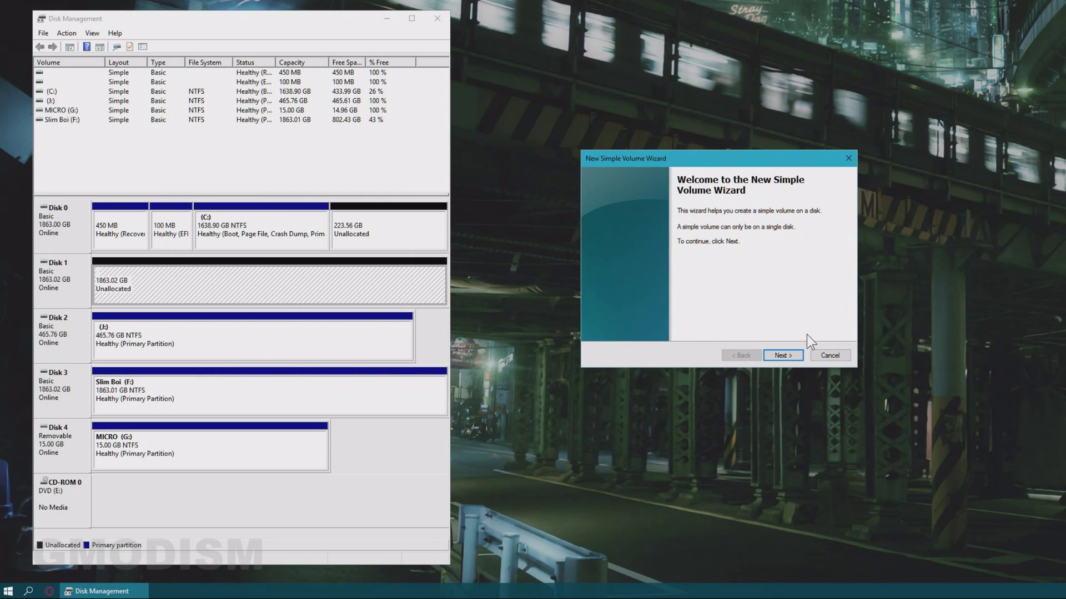
# Keep the maximum 1907728 MB volume size in the wizard
pyautogui.click(791, 358)
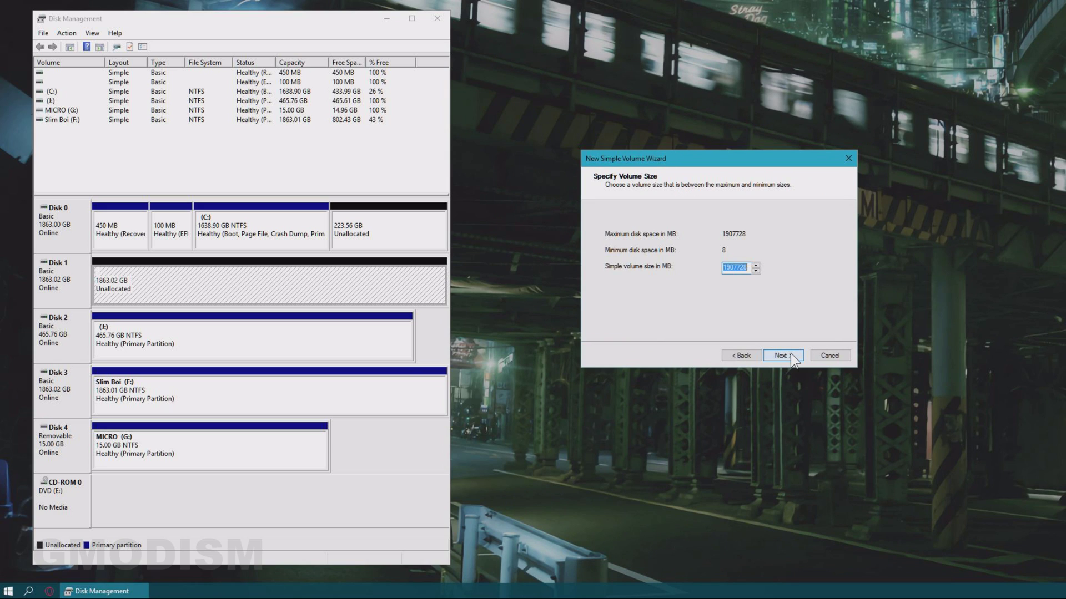
pyautogui.moveTo(700, 158); pyautogui.dragTo(645, 167)
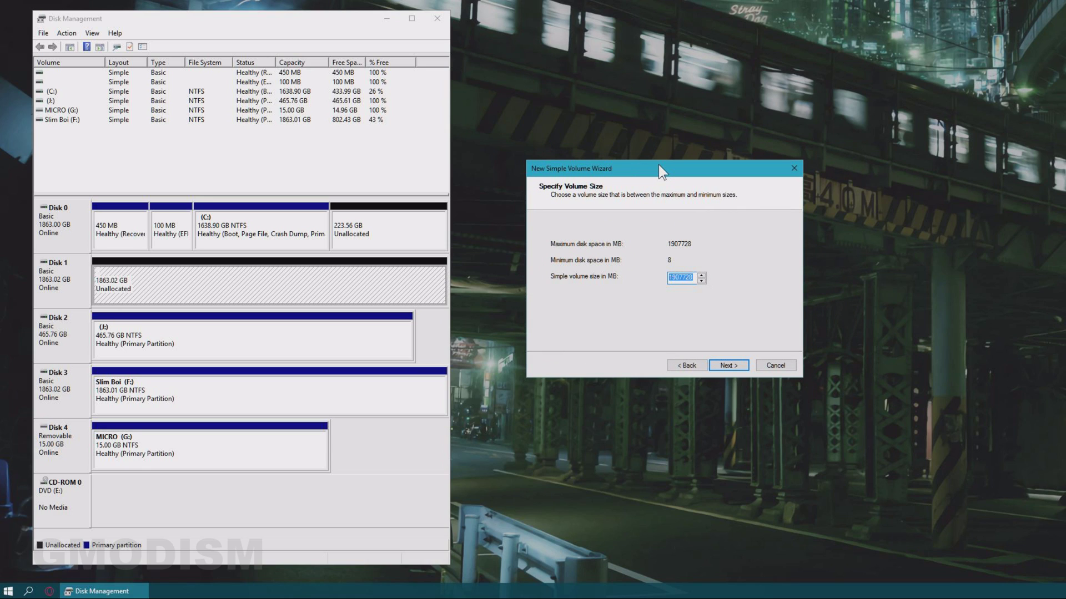
pyautogui.click(892, 224)
pyautogui.click(695, 174)
pyautogui.click(694, 280)
pyautogui.click(740, 370)
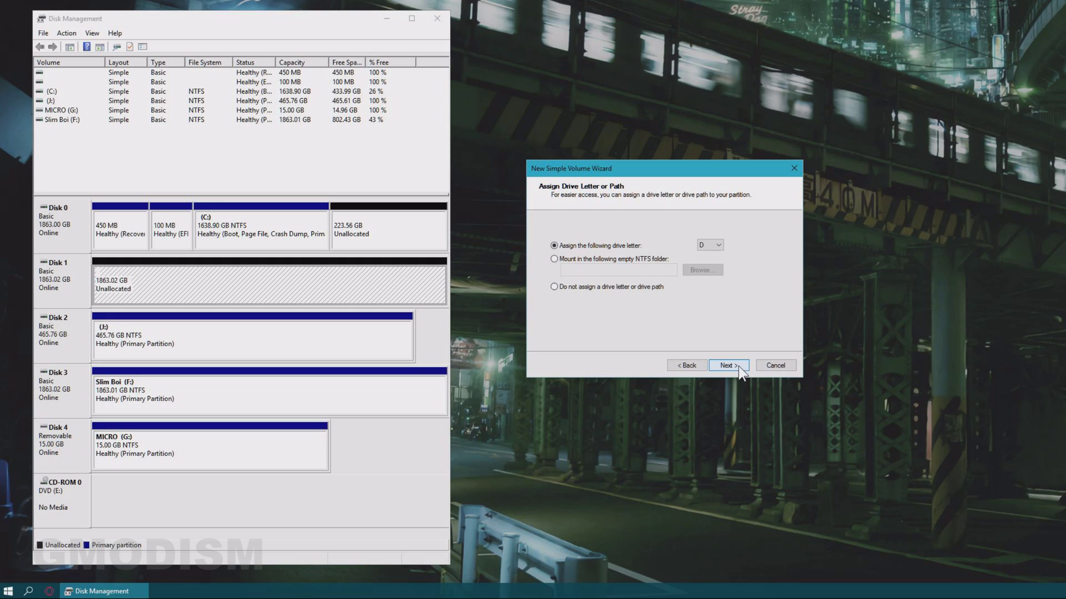
# Confirm D from the drive letter dropdown for the new volume
pyautogui.click(720, 246)
pyautogui.click(701, 249)
pyautogui.click(739, 370)
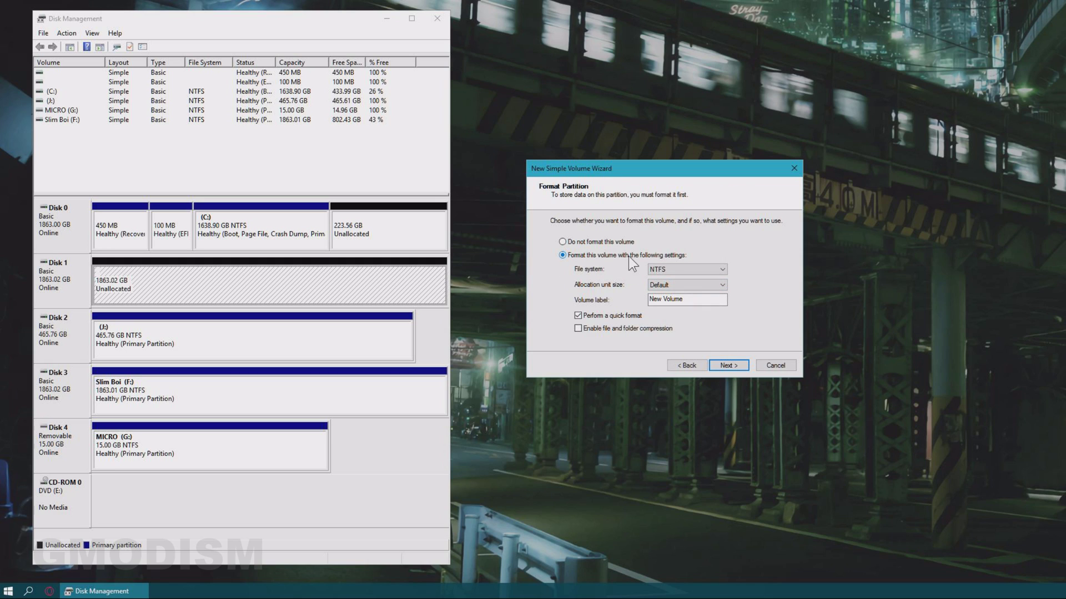
# Keep NTFS as the file system and set the allocation unit size to 64K
pyautogui.click(682, 266)
pyautogui.click(691, 269)
pyautogui.click(680, 286)
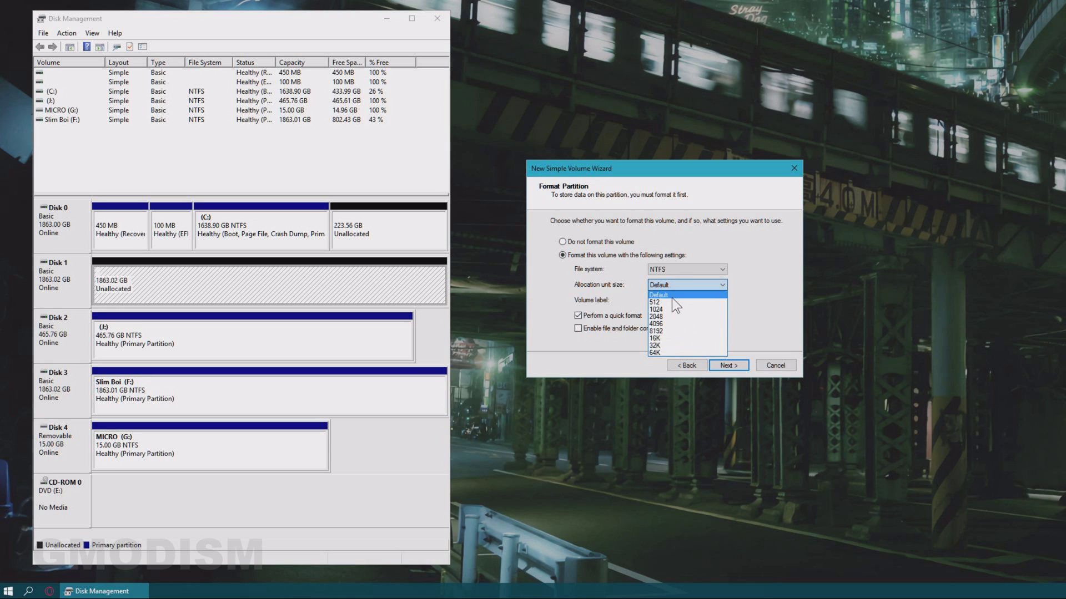
pyautogui.click(672, 296)
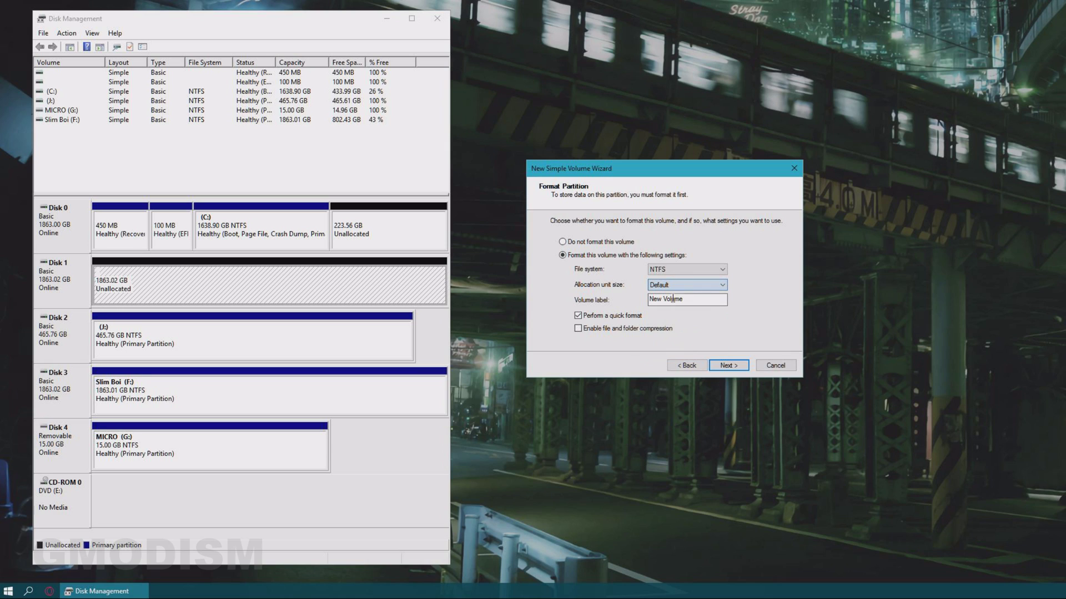
pyautogui.click(722, 286)
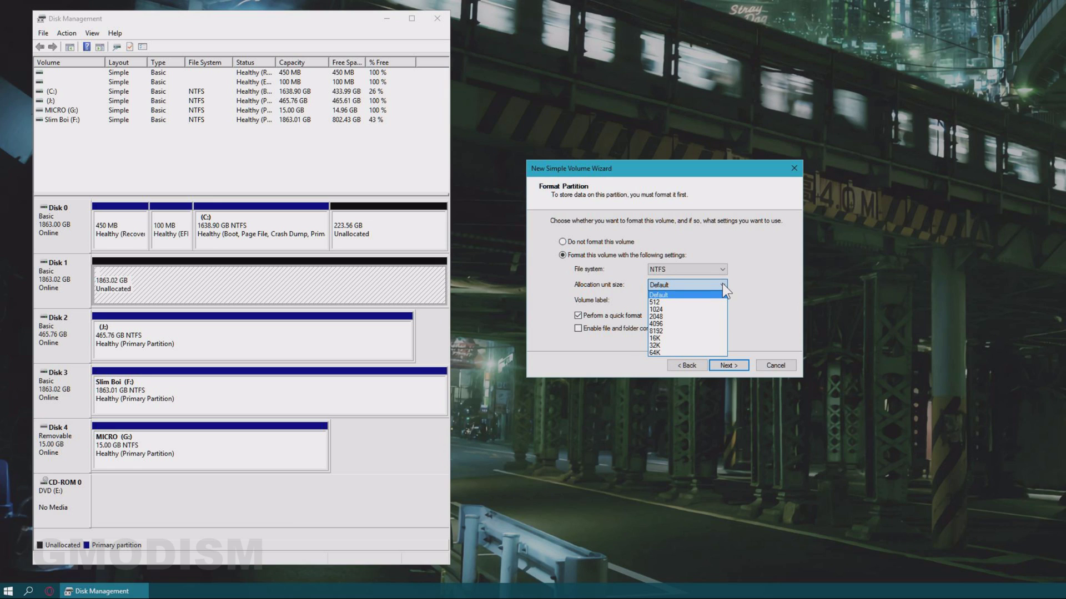
pyautogui.click(660, 300)
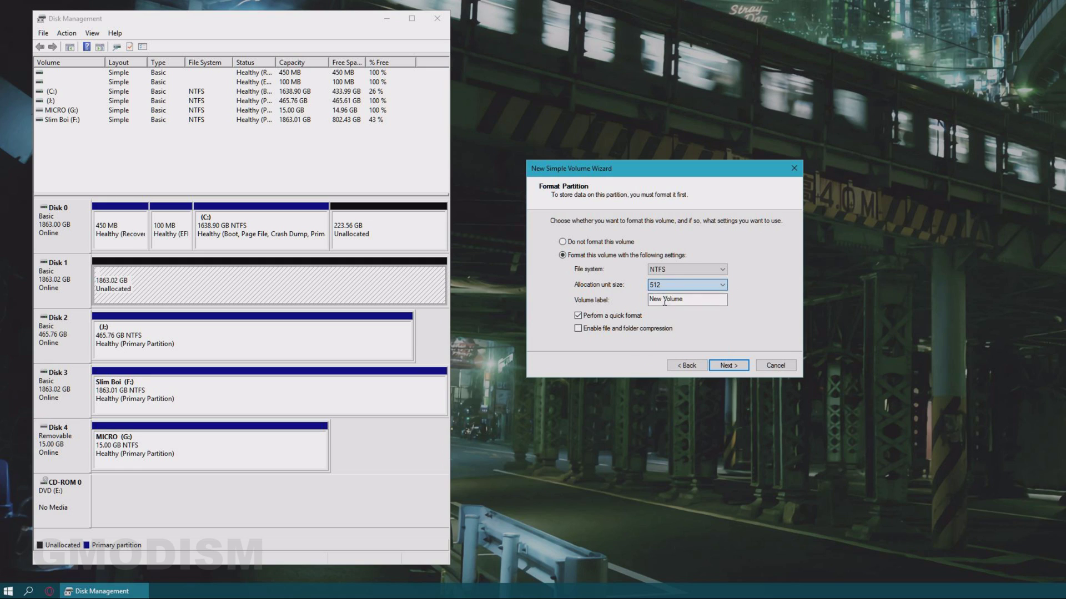
pyautogui.click(709, 286)
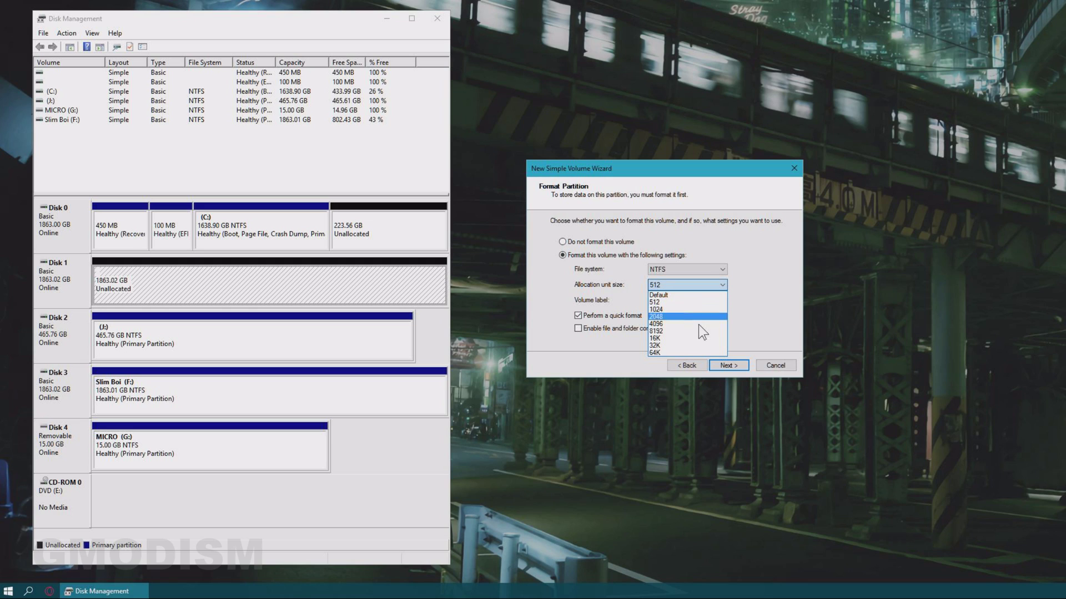
pyautogui.click(658, 352)
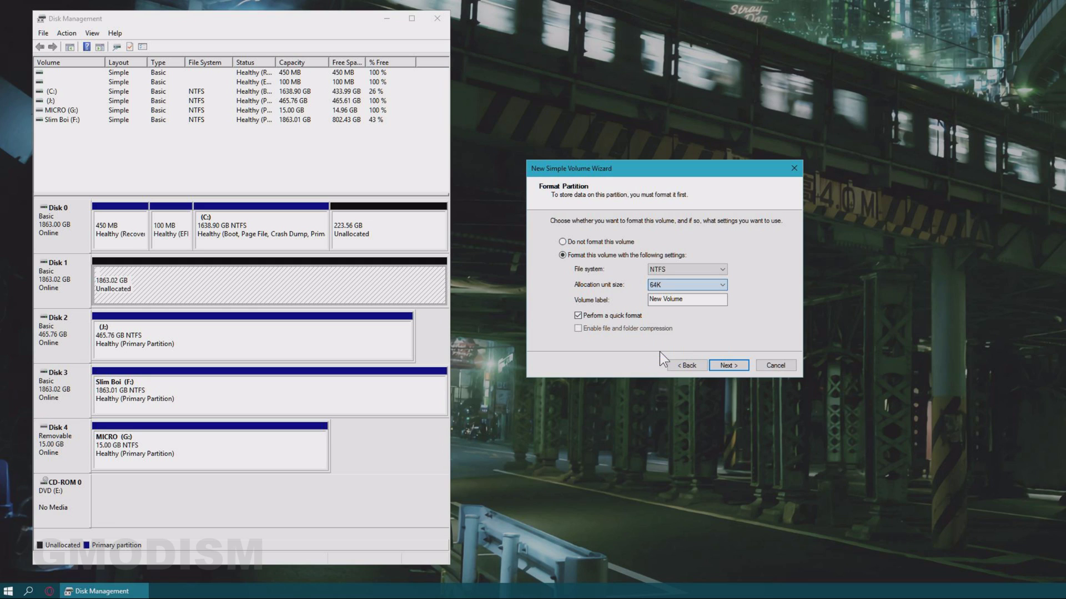
# Select the existing volume label so it can be replaced with Source
pyautogui.click(699, 300)
pyautogui.click(698, 285)
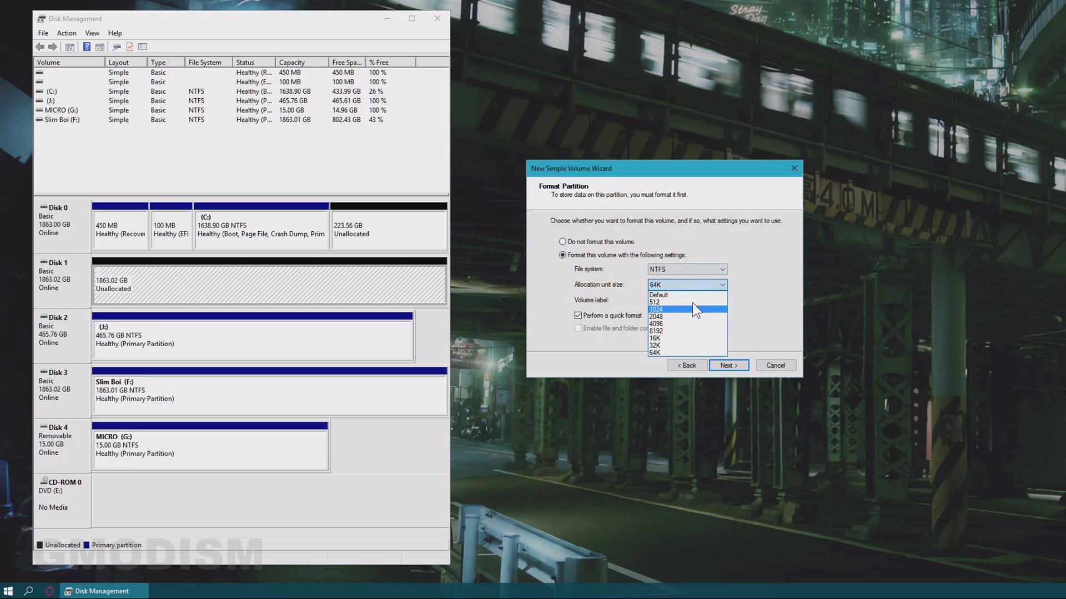
pyautogui.click(766, 308)
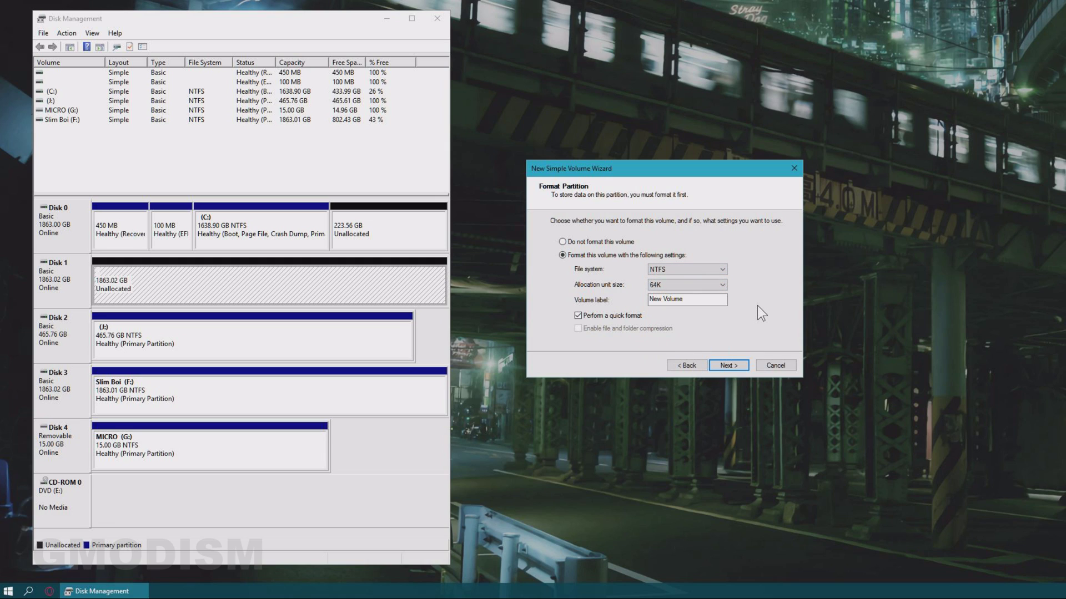
pyautogui.press('Tab')
pyautogui.write('Source')
# Verify the Source label, keep quick format ticked, and reach the completion summary
pyautogui.click(718, 302)
pyautogui.click(590, 316)
pyautogui.click(734, 365)
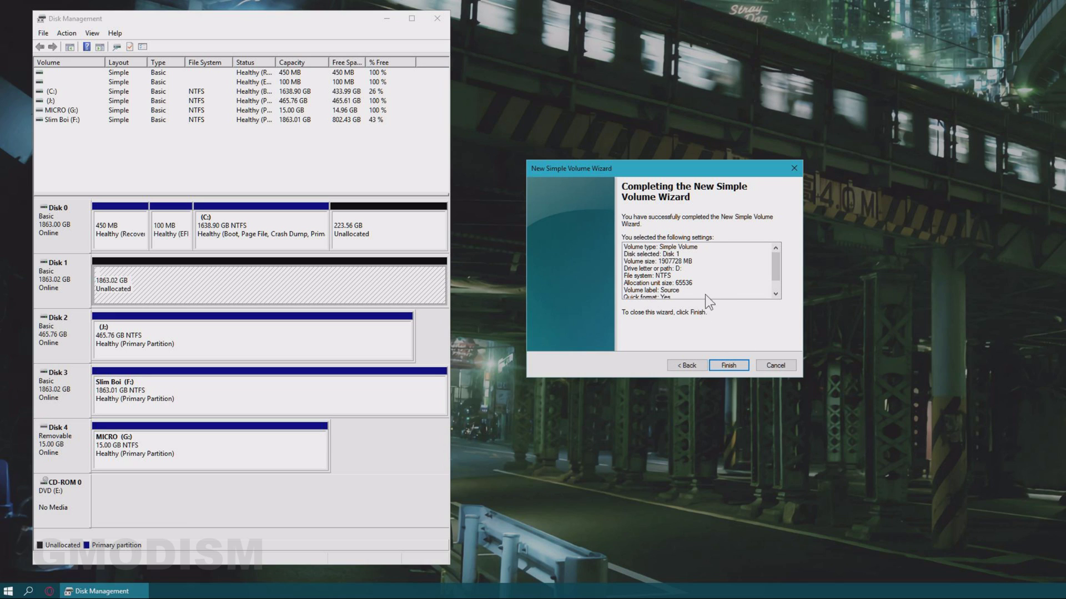
pyautogui.scroll(-1, 706, 289)
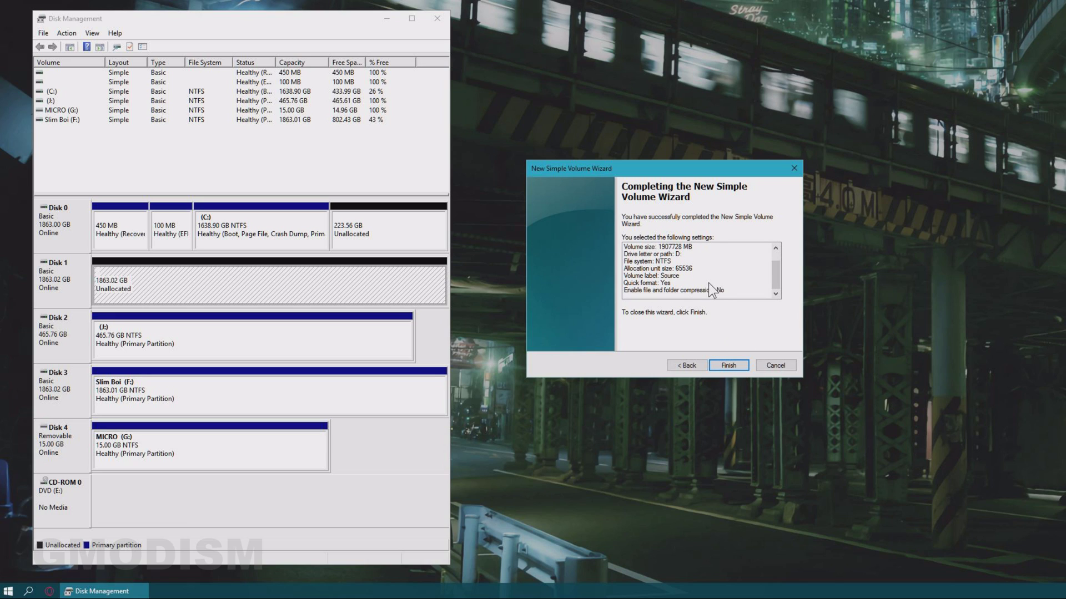
# Finish the wizard to create the 1863.02 GB NTFS volume Source (D:) on Disk 1
pyautogui.click(733, 361)
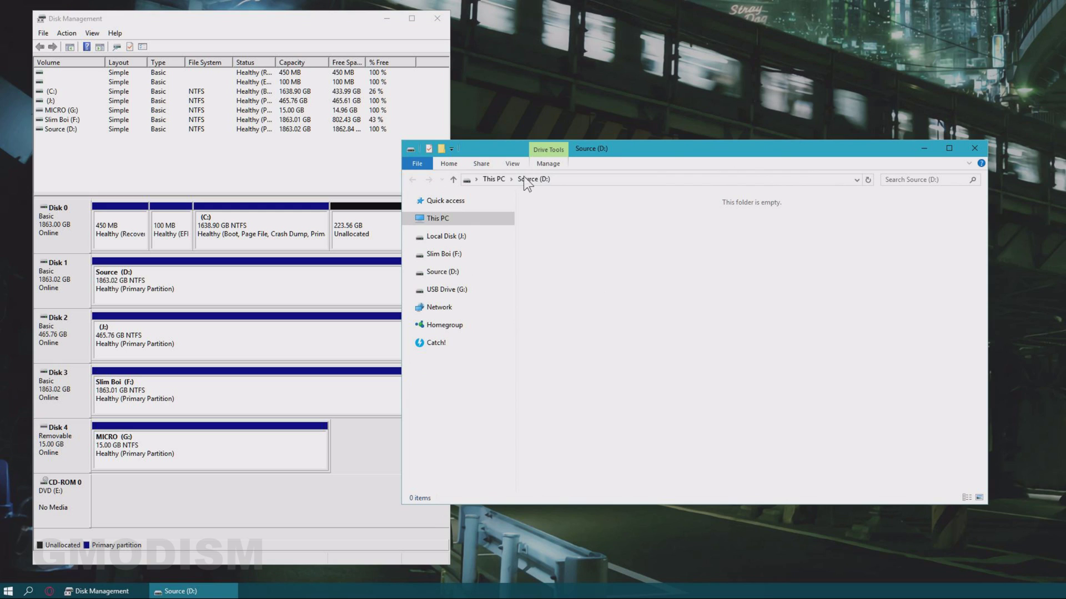
# Go to This PC to see Source (D:) with 1.81 TB free of 1.81 TB
pyautogui.click(490, 178)
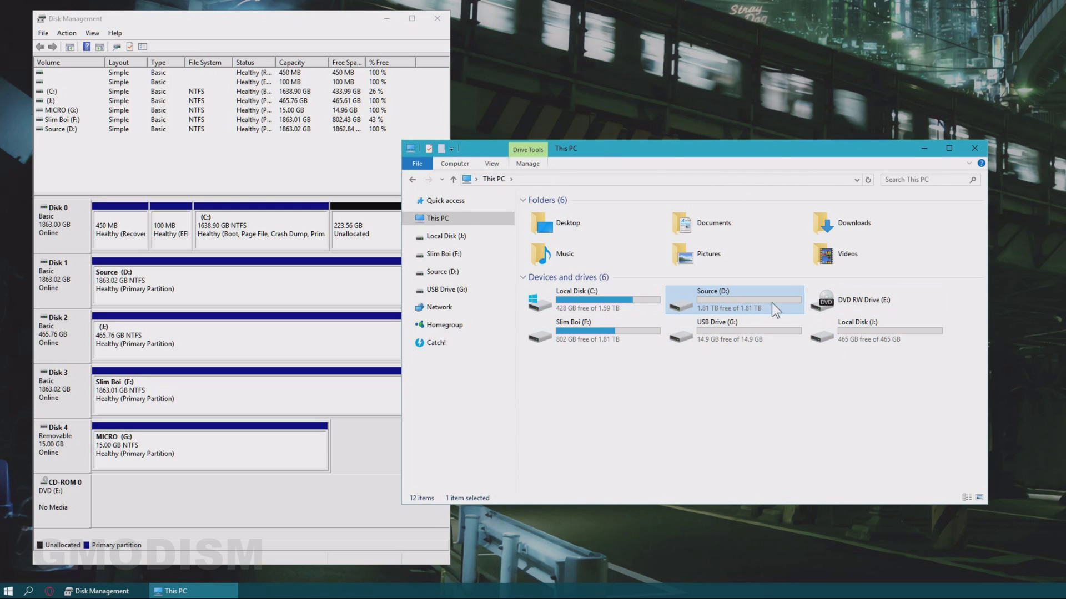